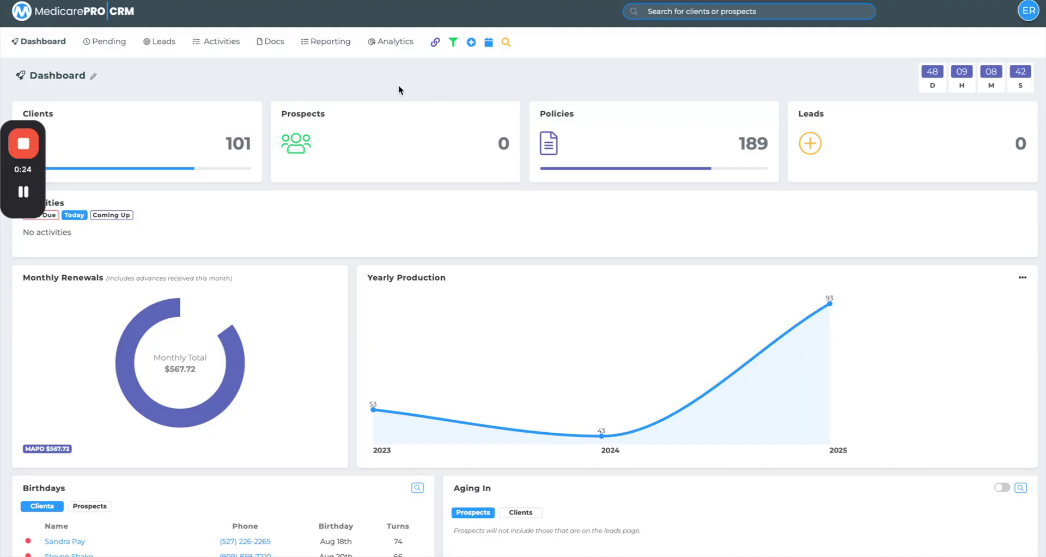
# Step: Go to the Automations page and start a new automation based on a starter template
pyautogui.click(1028, 12)
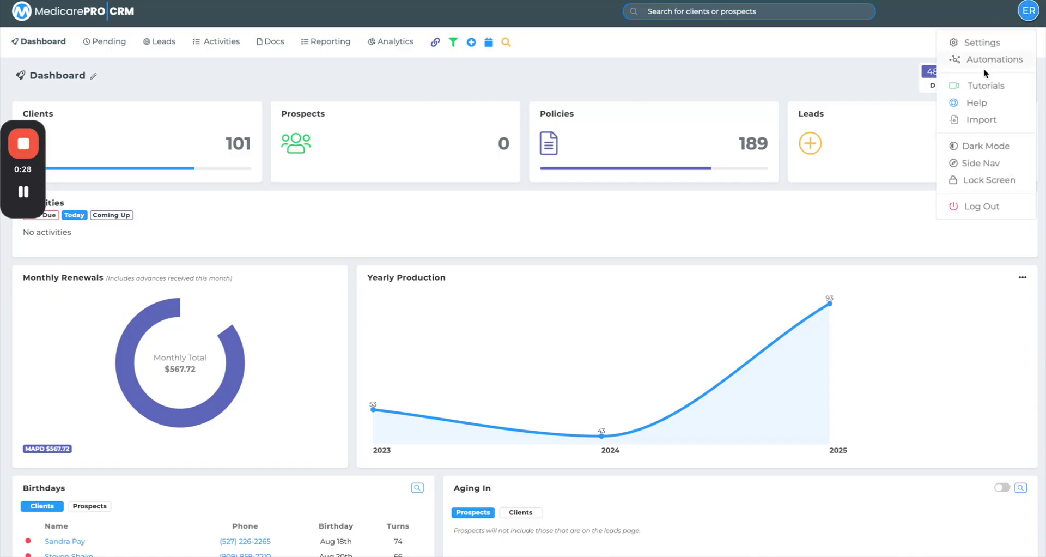
pyautogui.click(989, 61)
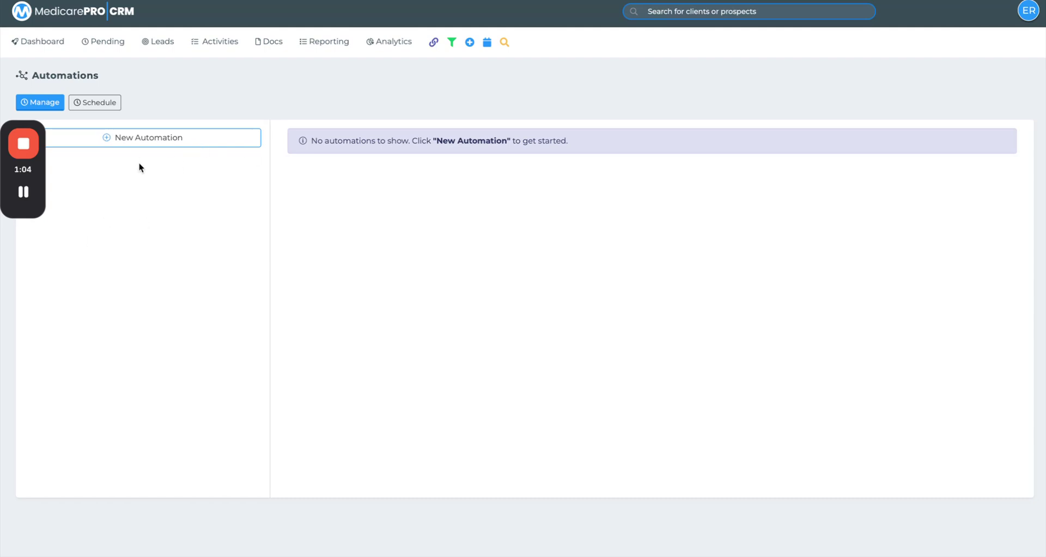
pyautogui.click(144, 137)
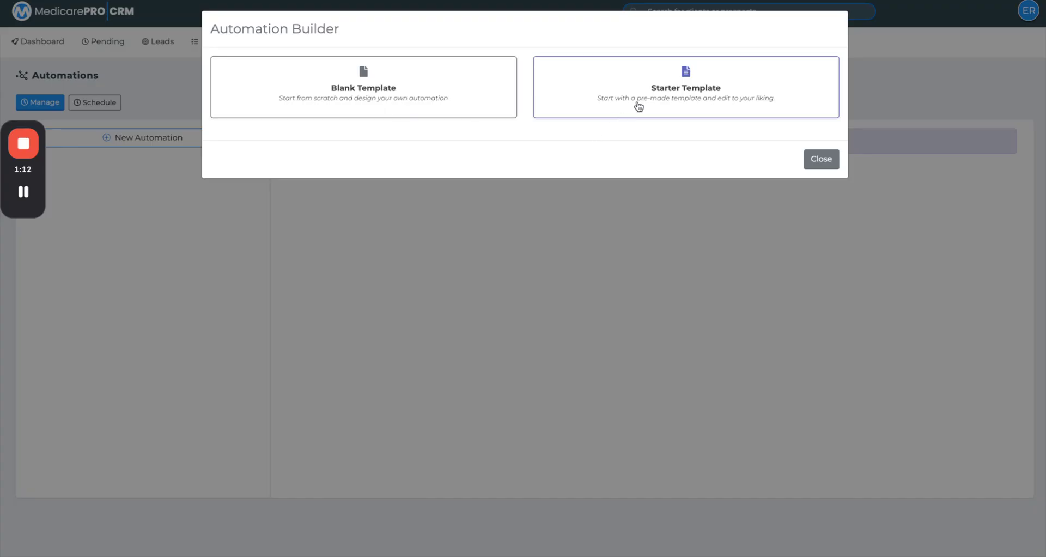
pyautogui.click(670, 104)
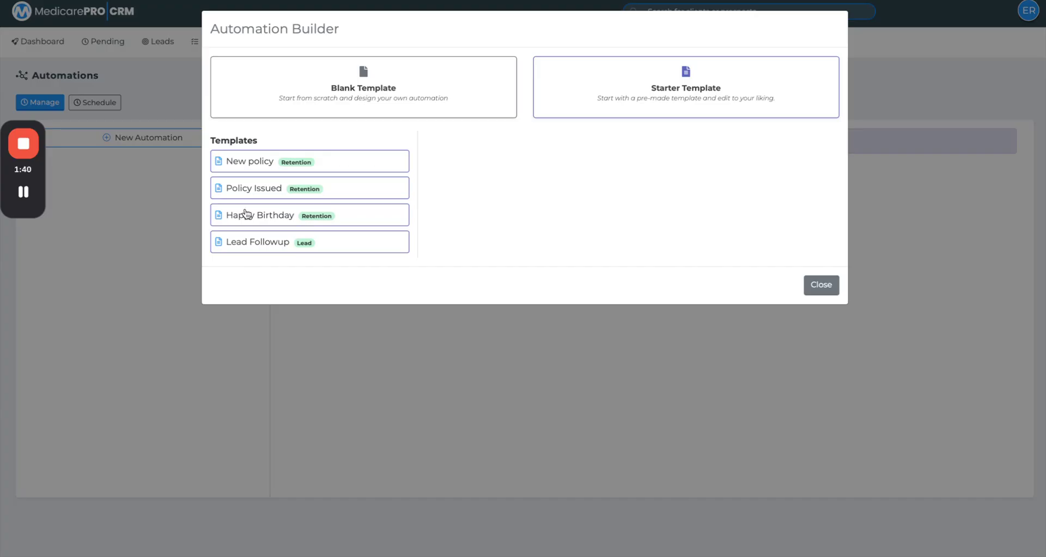
# Step: Review the descriptions of the New policy, Policy Issued, Happy Birthday and Lead Followup starter templates
pyautogui.click(258, 173)
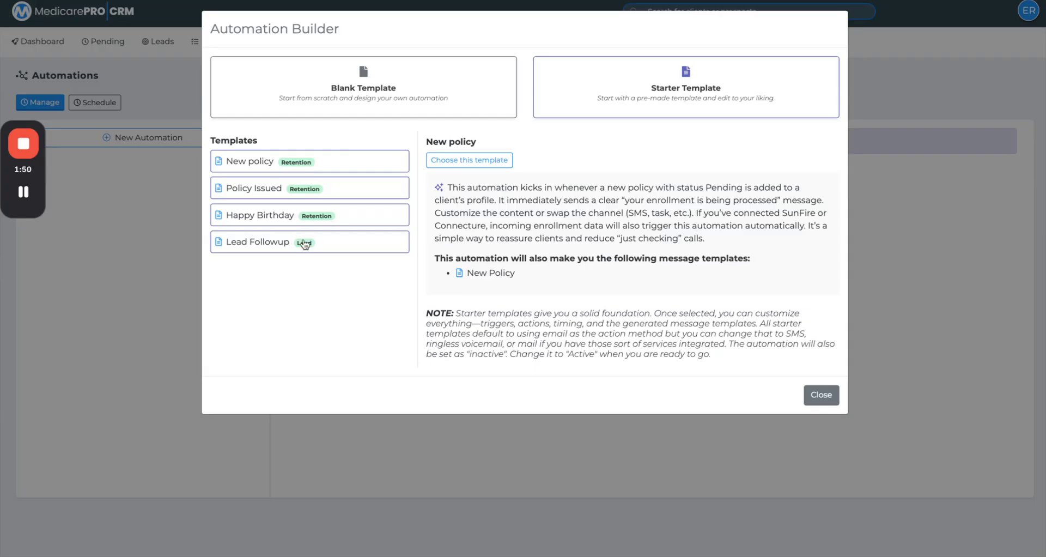
pyautogui.moveTo(515, 274); pyautogui.dragTo(461, 272)
pyautogui.click(528, 273)
pyautogui.click(264, 191)
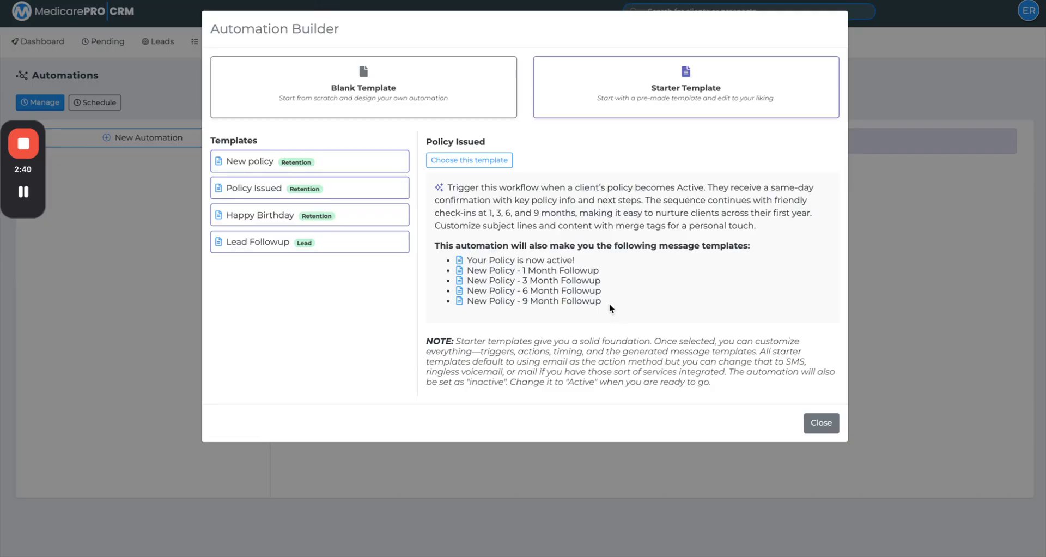
pyautogui.click(265, 218)
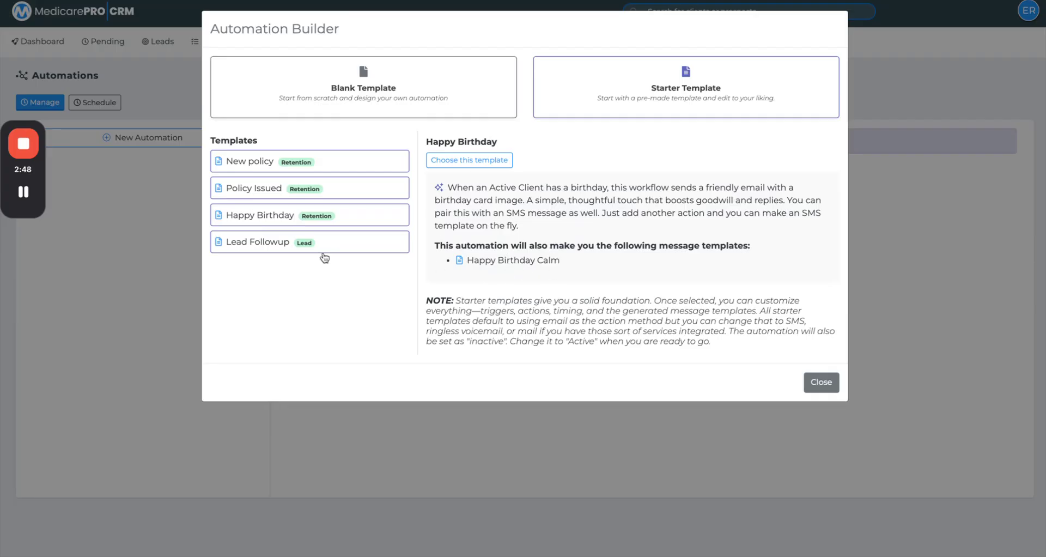
pyautogui.click(266, 247)
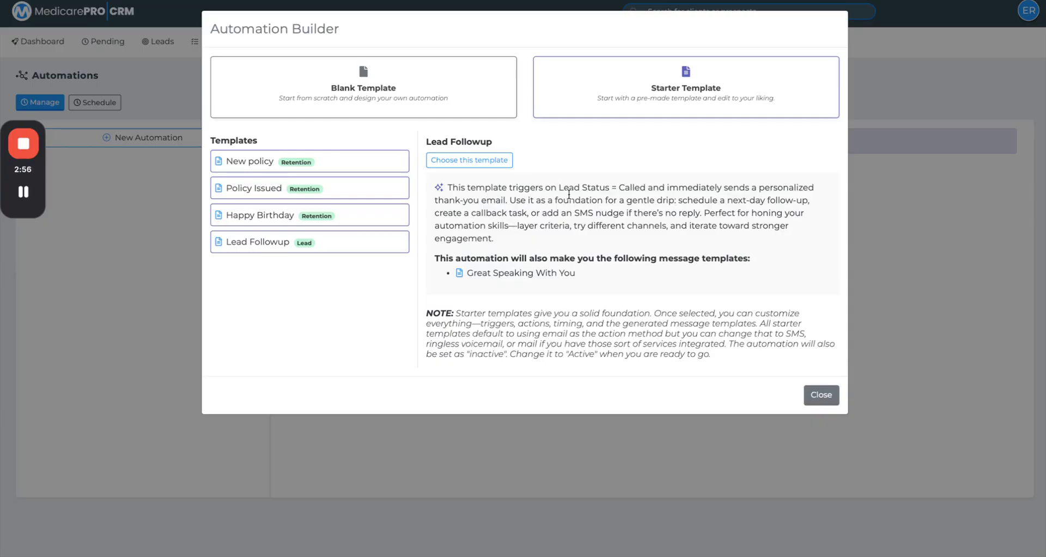
pyautogui.doubleClick(637, 188)
# Step: Create the automation from the New policy starter template
pyautogui.click(251, 161)
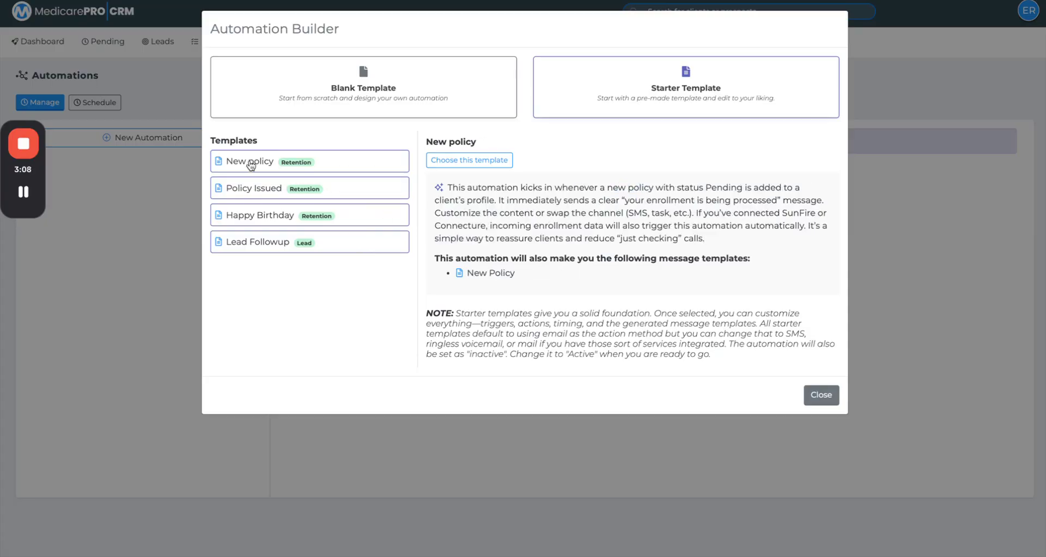
pyautogui.click(464, 163)
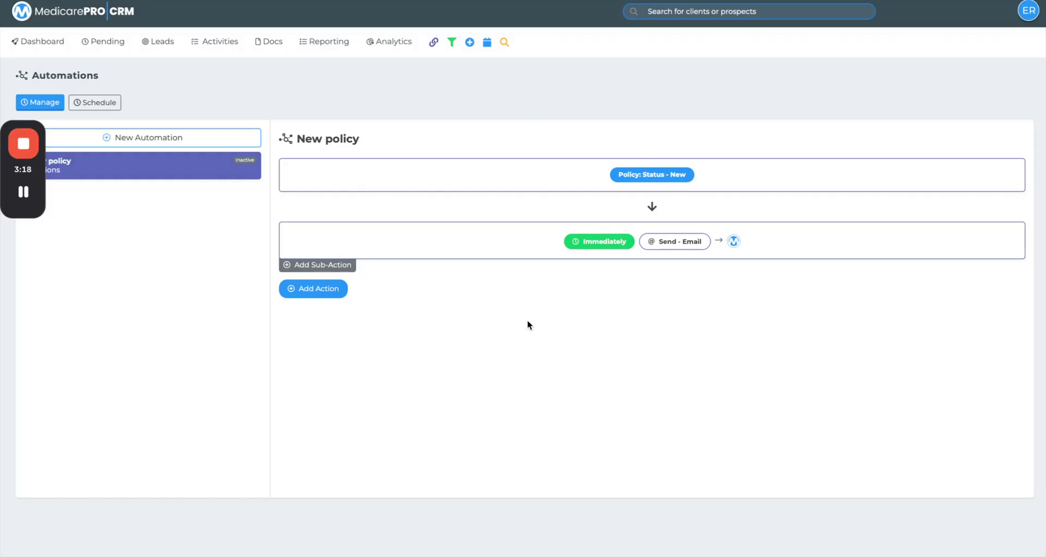
# Step: Preview the New Policy message template used by the automation's Send - Email action, and leave the action's settings
pyautogui.click(658, 246)
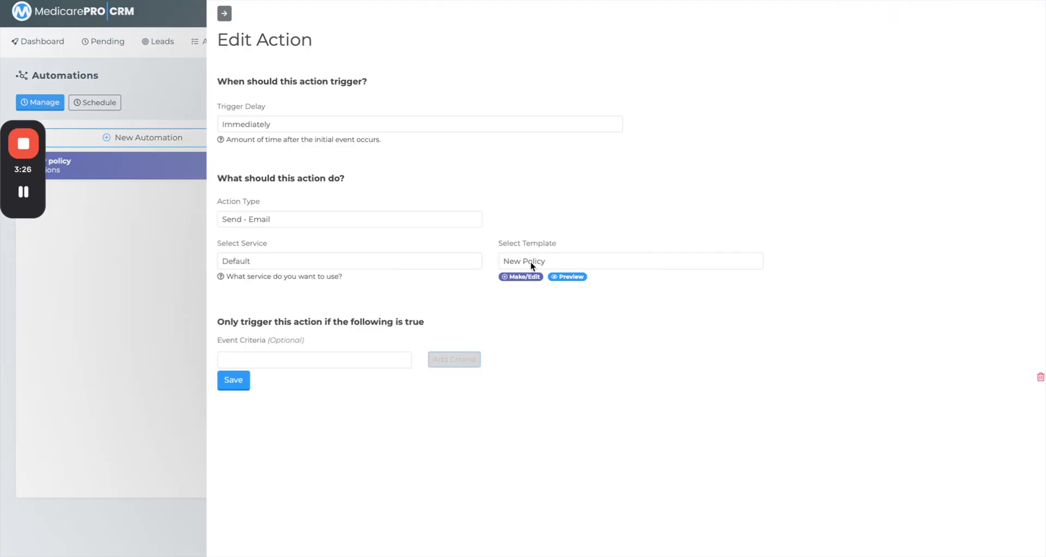
pyautogui.click(559, 277)
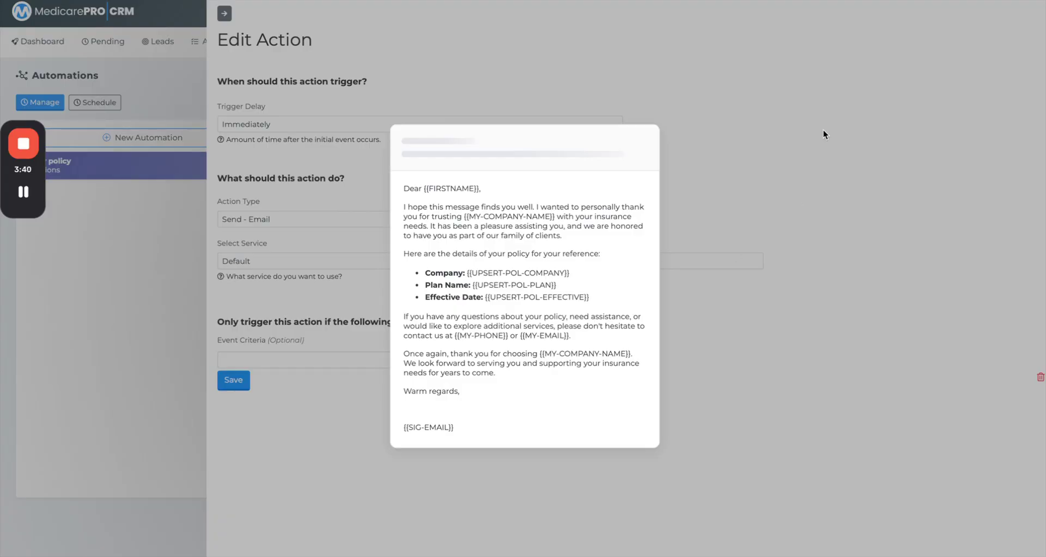
pyautogui.click(821, 147)
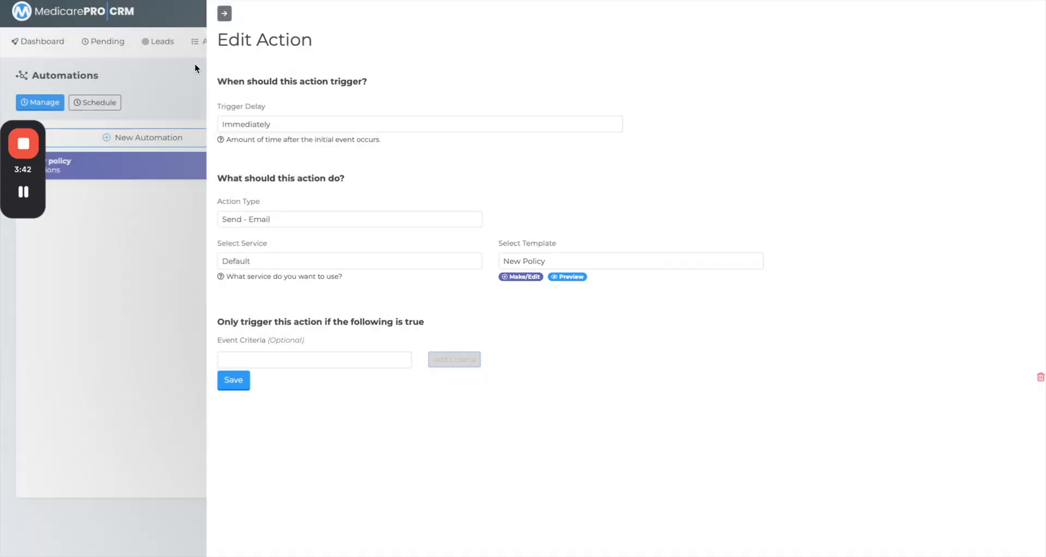
pyautogui.click(224, 14)
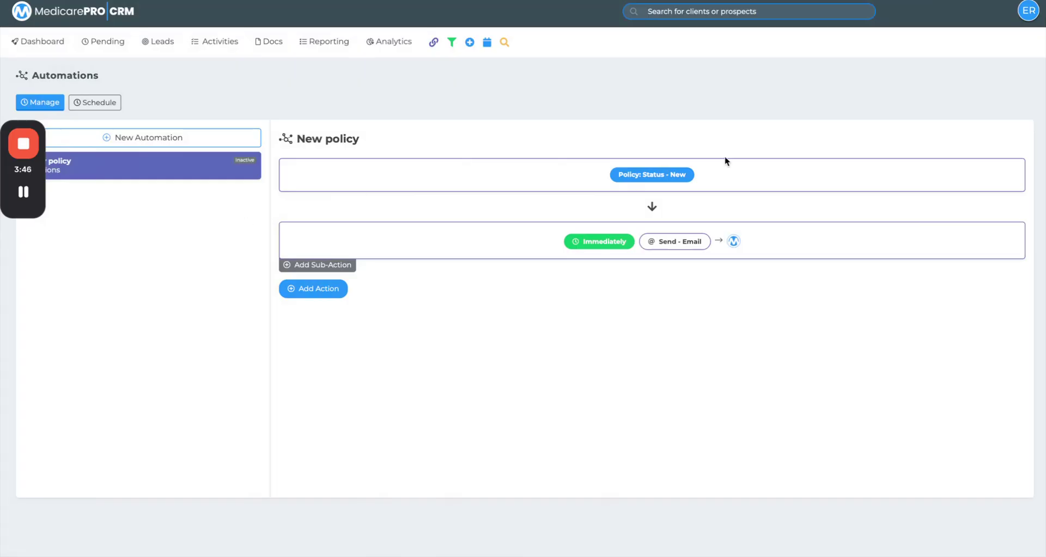
# Step: Examine the New policy automation's event trigger settings and the status options available for its Policy: Status criterion
pyautogui.click(675, 178)
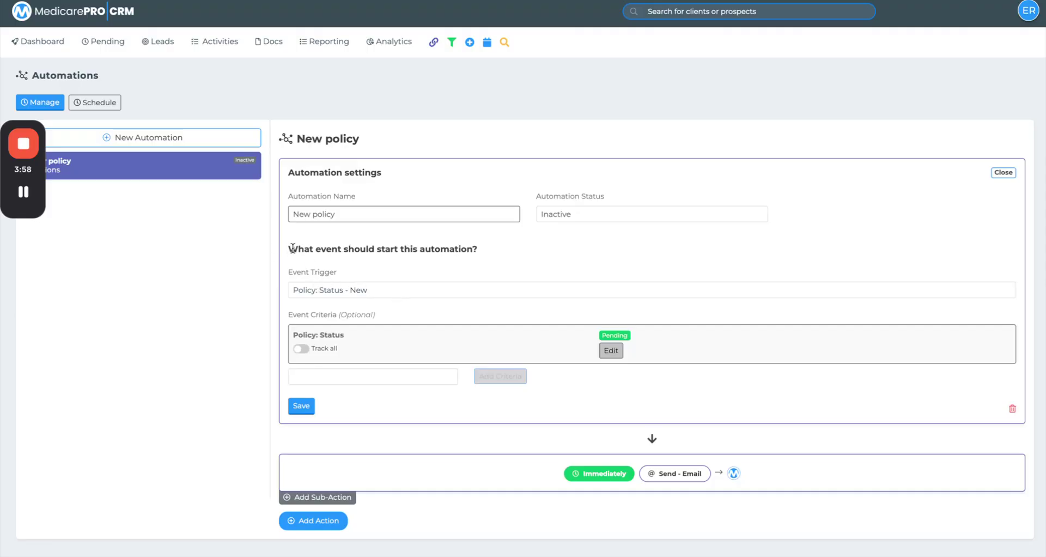
pyautogui.moveTo(291, 248); pyautogui.dragTo(506, 247)
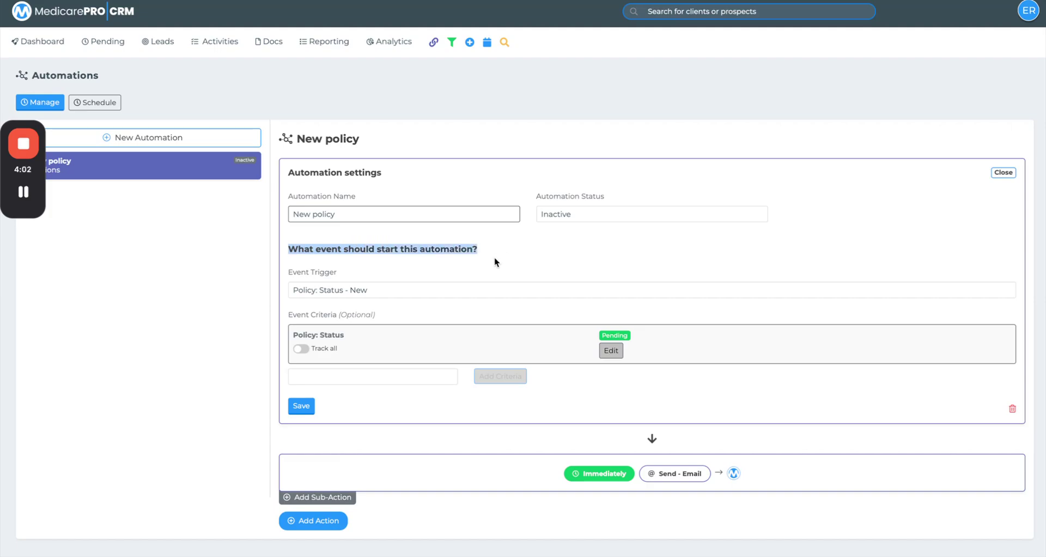
pyautogui.click(494, 258)
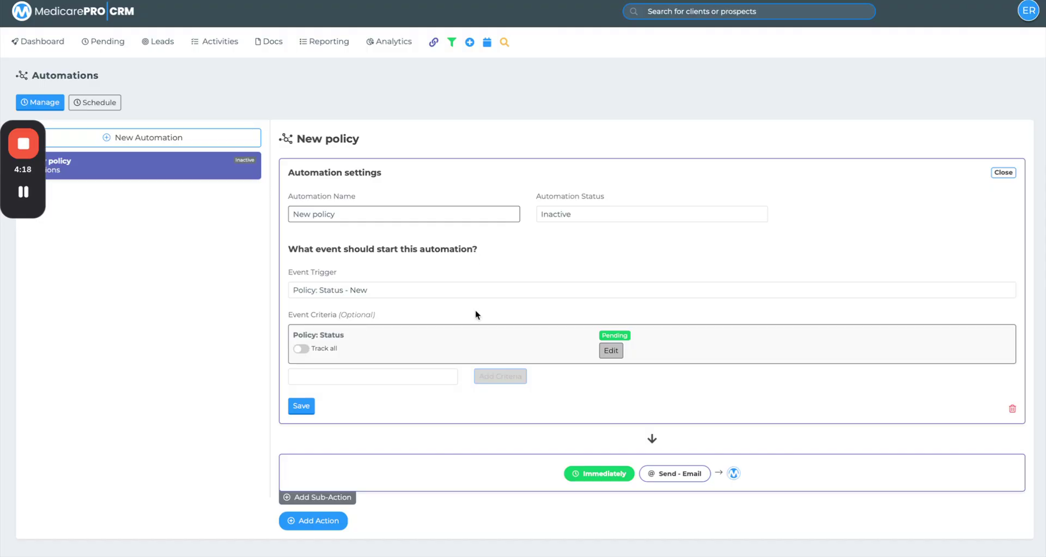
pyautogui.click(611, 353)
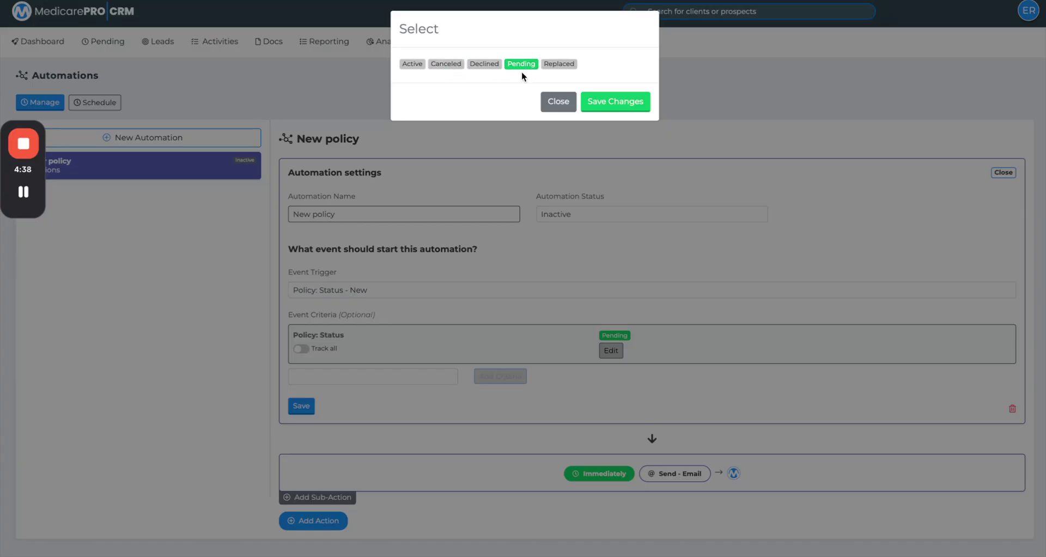
pyautogui.click(559, 104)
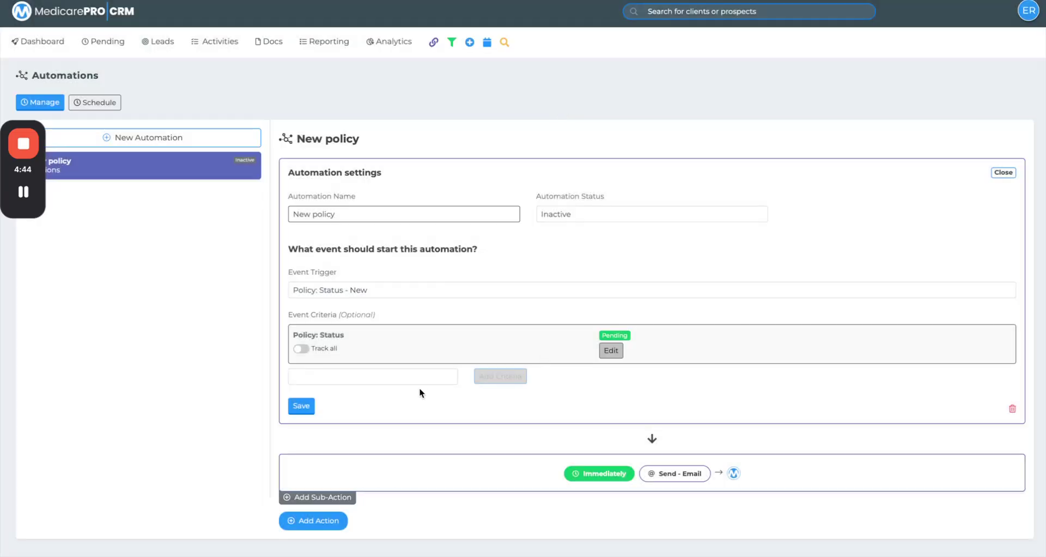
# Step: Add an Individual: Preferred Language event criterion set to Spanish to the New policy automation
pyautogui.click(352, 377)
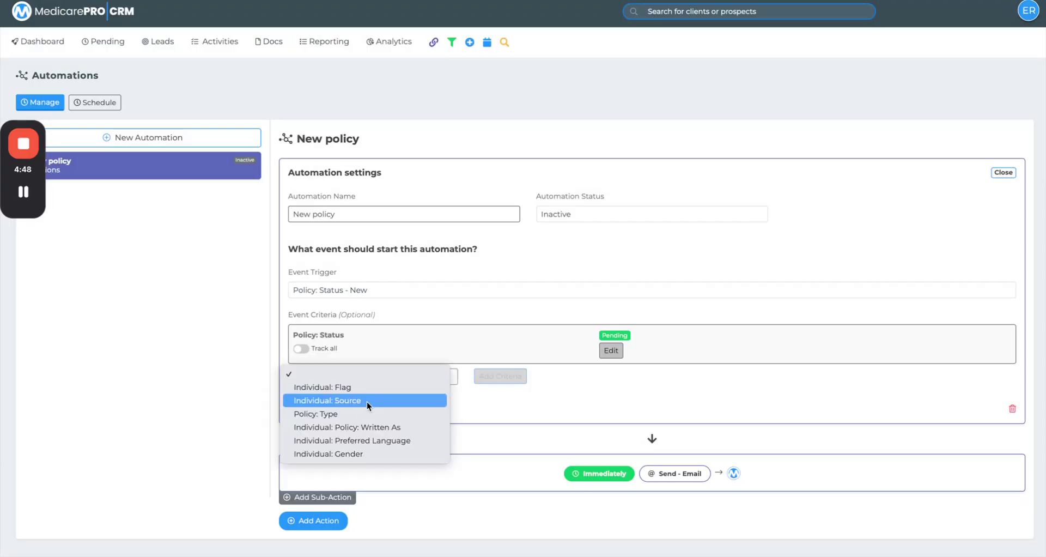
pyautogui.click(380, 441)
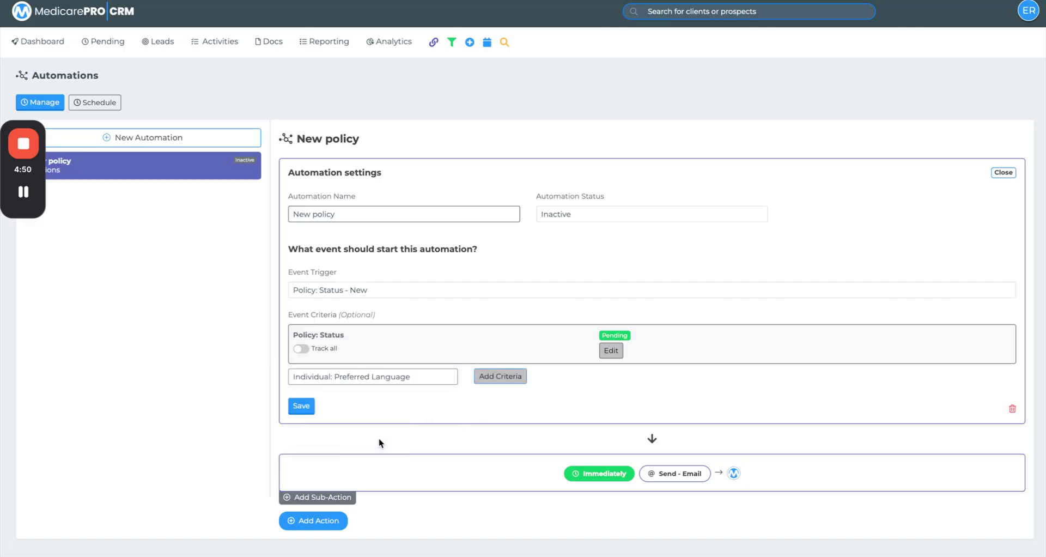
pyautogui.click(489, 381)
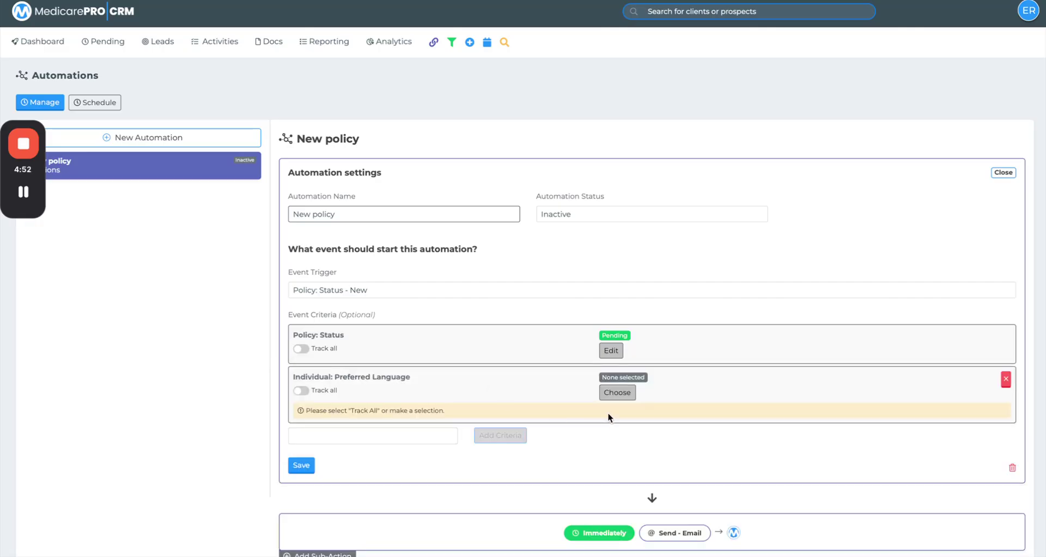
pyautogui.click(630, 392)
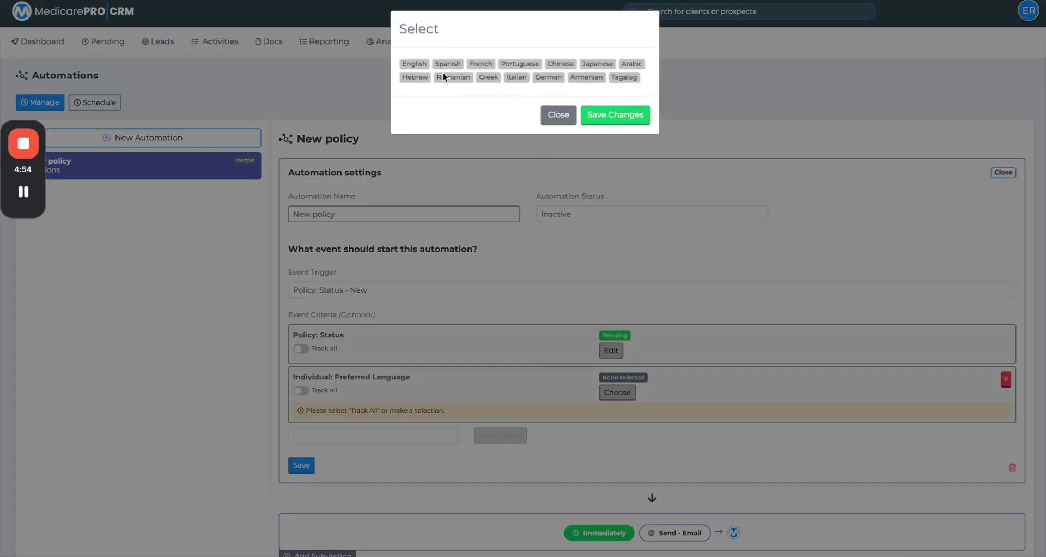
pyautogui.click(604, 115)
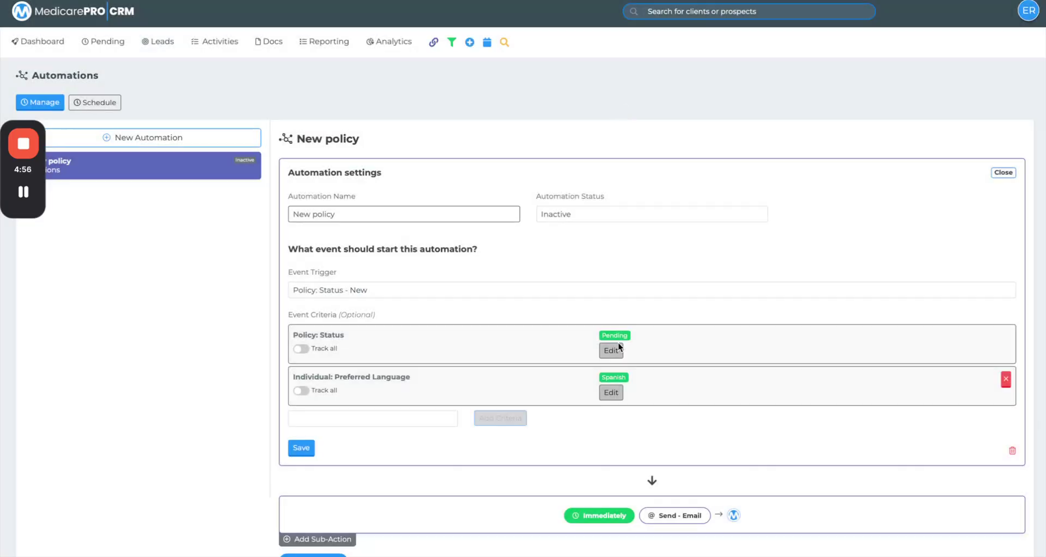
# Step: Remove the Individual: Preferred Language criterion and close the automation settings
pyautogui.scroll(-1, 628, 339)
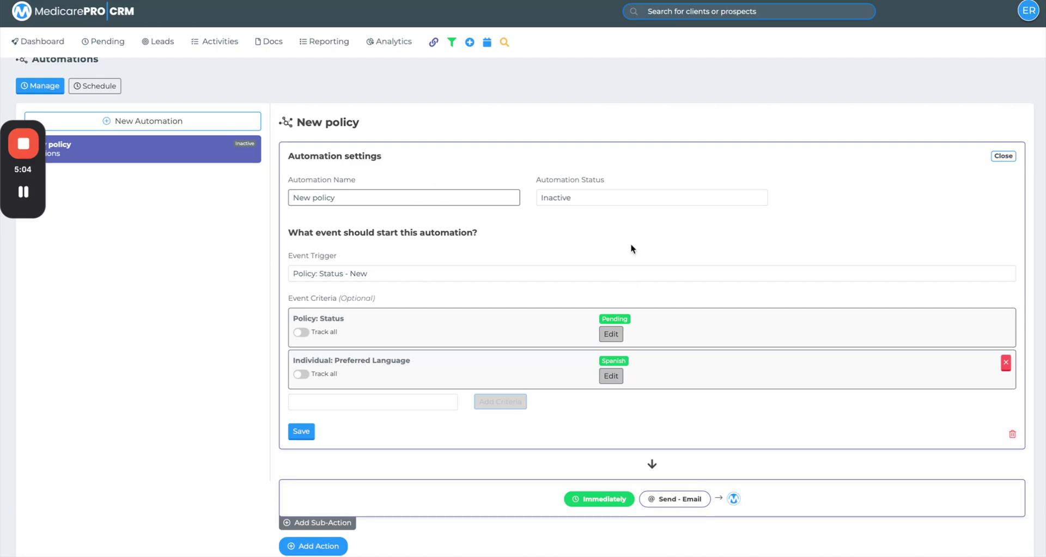
pyautogui.click(1005, 364)
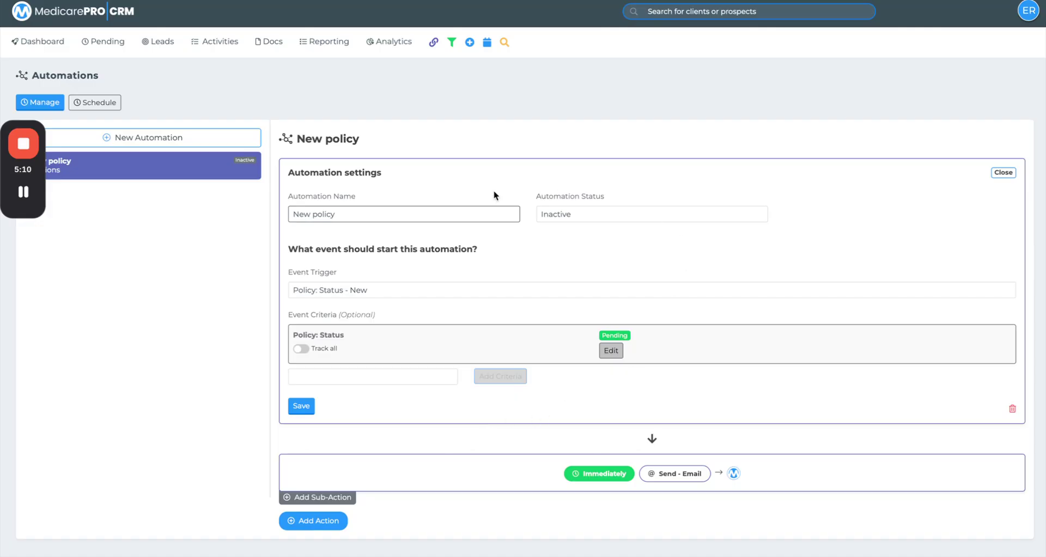
pyautogui.click(1005, 173)
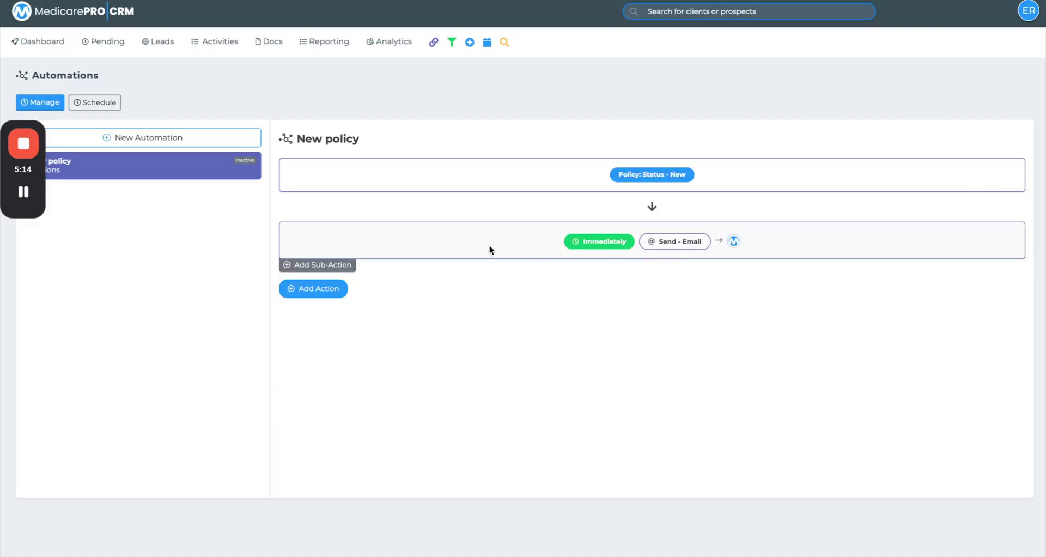
# Step: Examine the trigger delay options of the Send - Email action, leaving Immediately selected
pyautogui.click(670, 248)
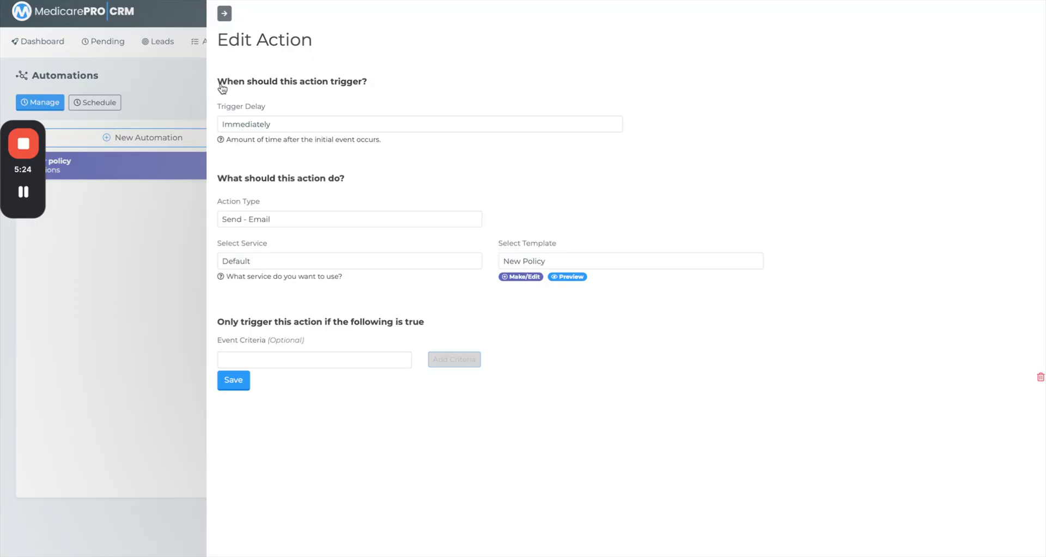
pyautogui.click(368, 129)
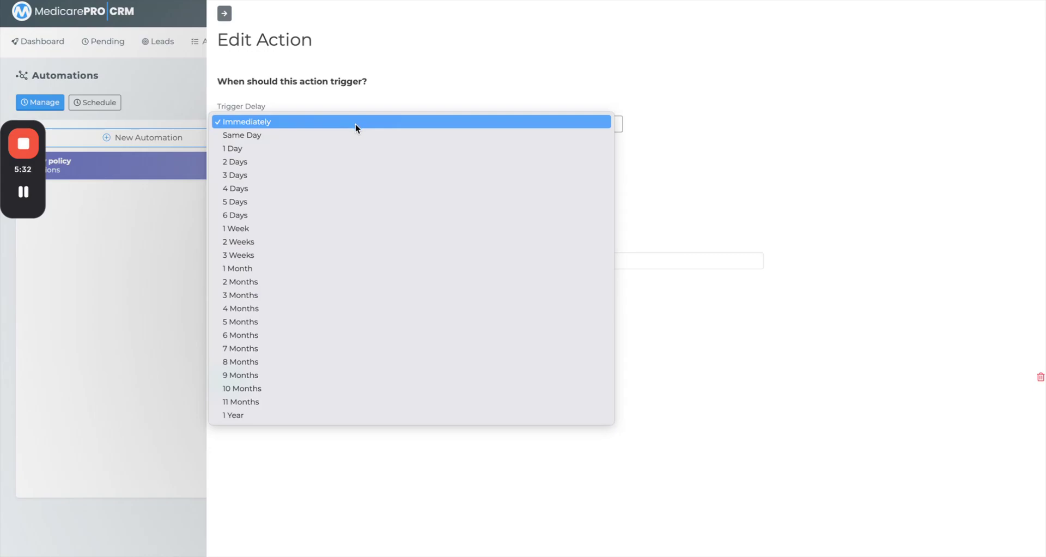
pyautogui.click(355, 124)
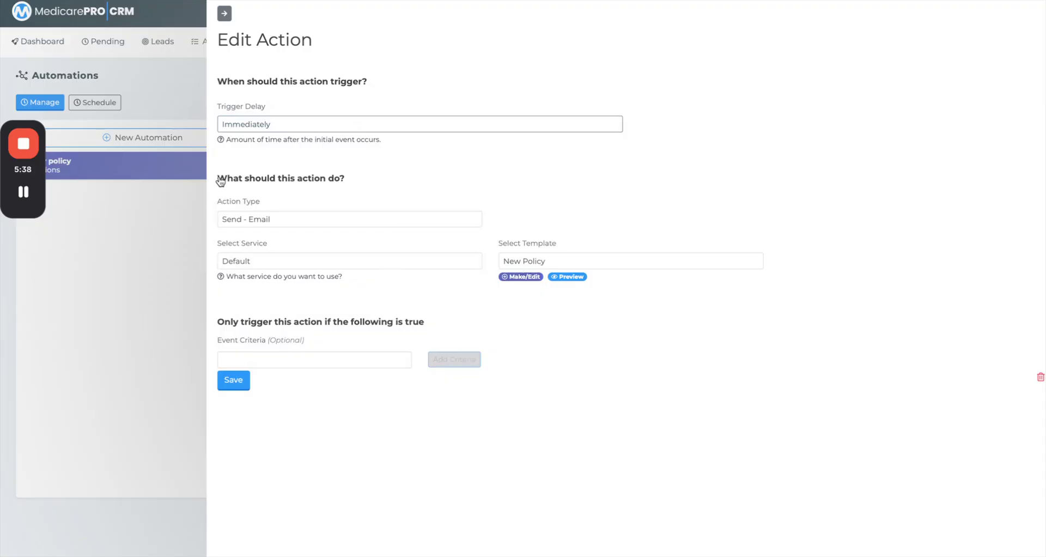
# Step: Examine the action types available for the Send - Email action, leaving Send - Email selected
pyautogui.moveTo(220, 181); pyautogui.dragTo(361, 187)
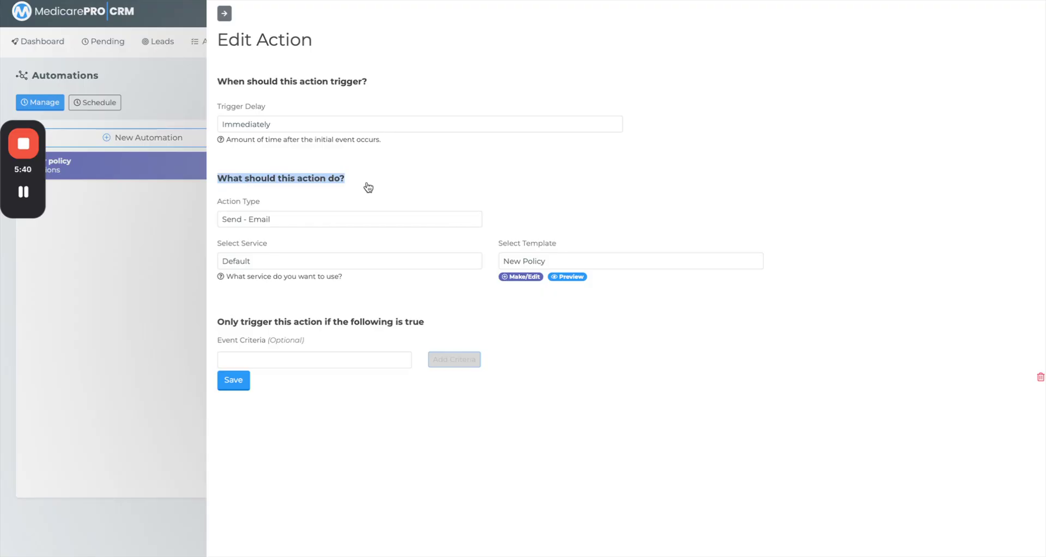
pyautogui.click(329, 205)
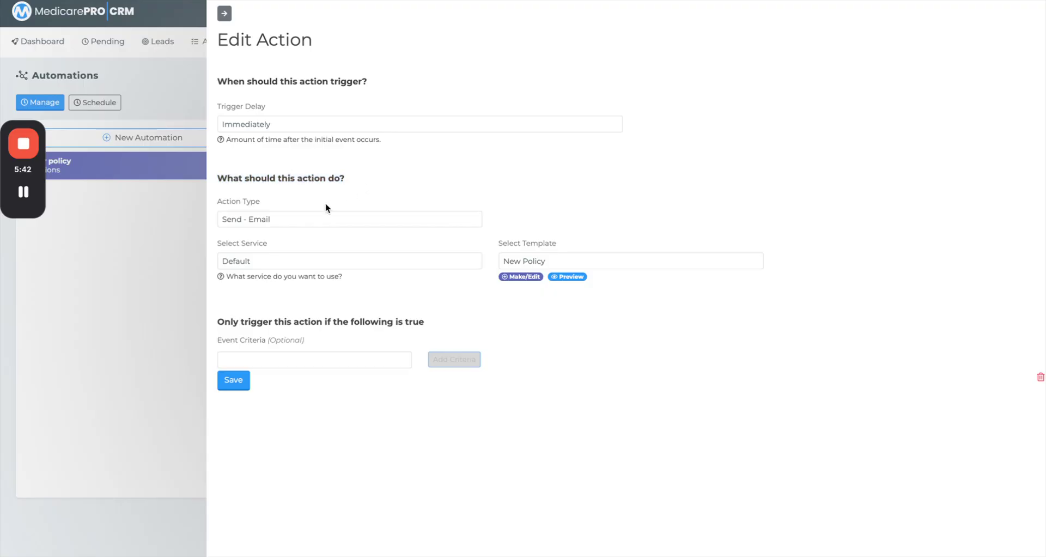
pyautogui.click(318, 227)
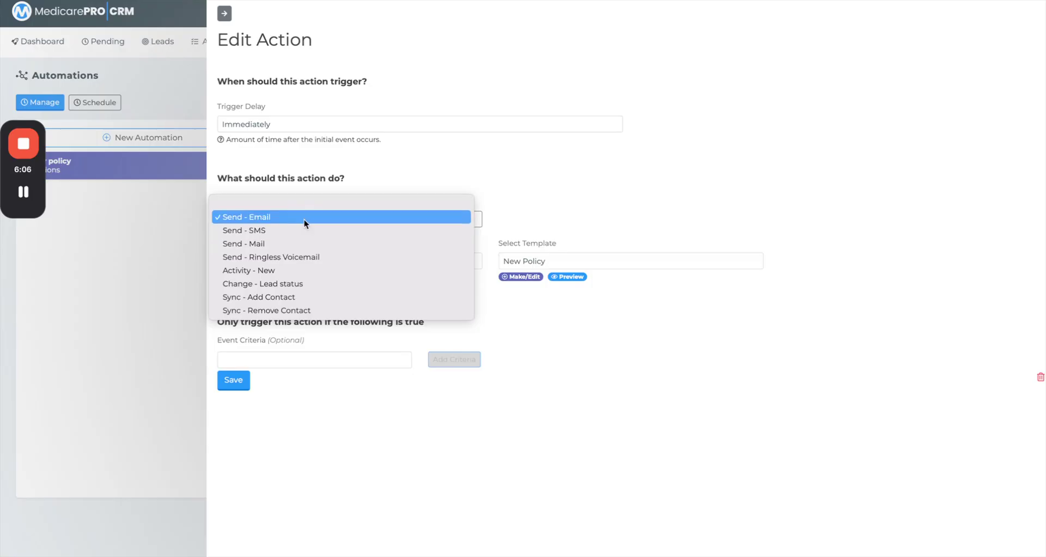
pyautogui.click(426, 157)
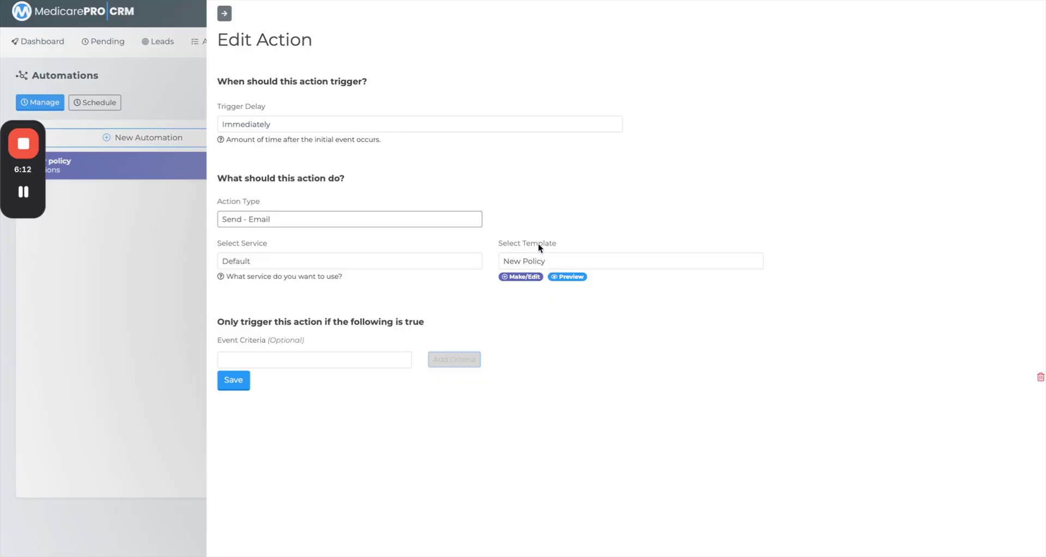
# Step: Switch the action type to Send - SMS and examine the phone service integrations that can be connected for it
pyautogui.click(332, 220)
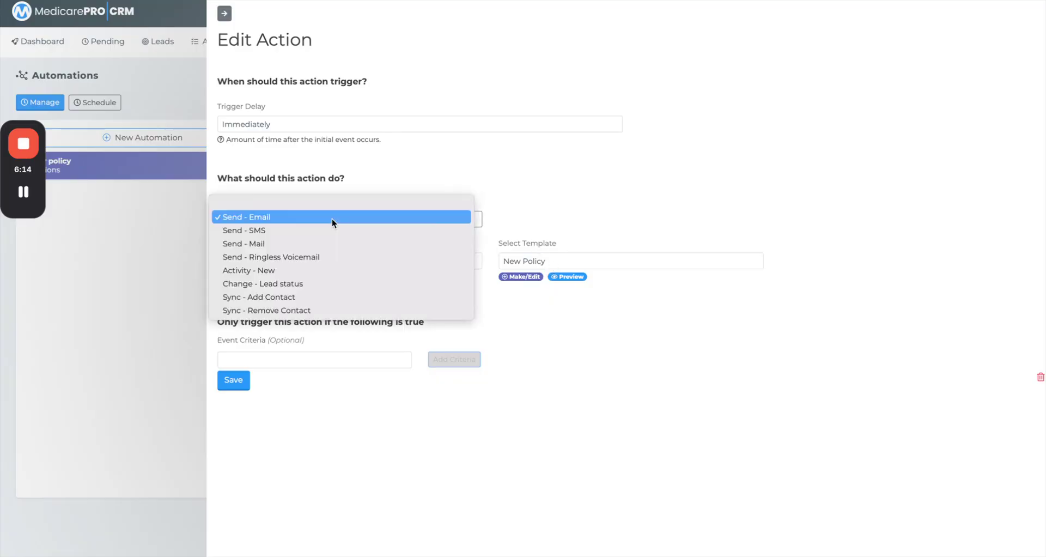
pyautogui.click(254, 233)
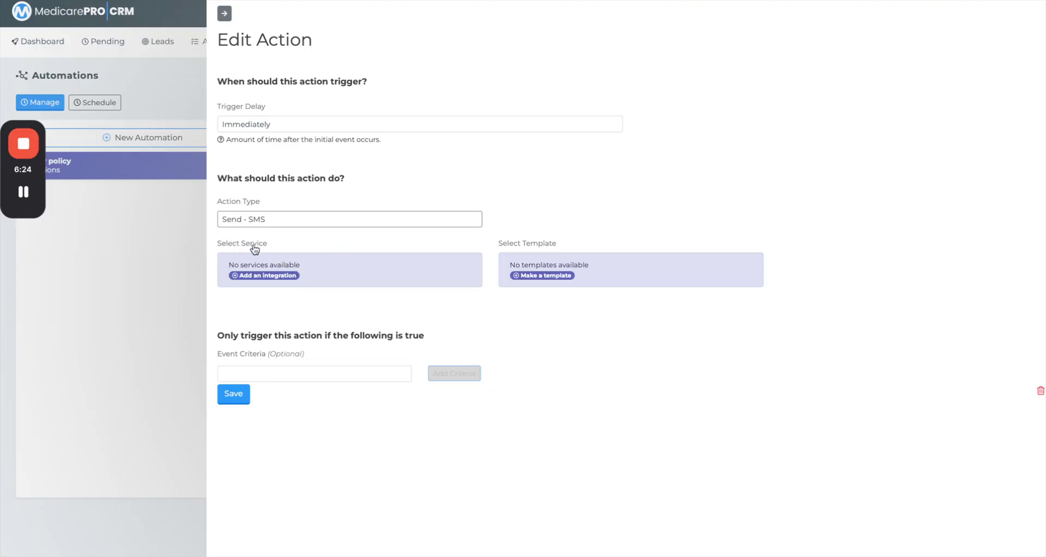
pyautogui.click(281, 276)
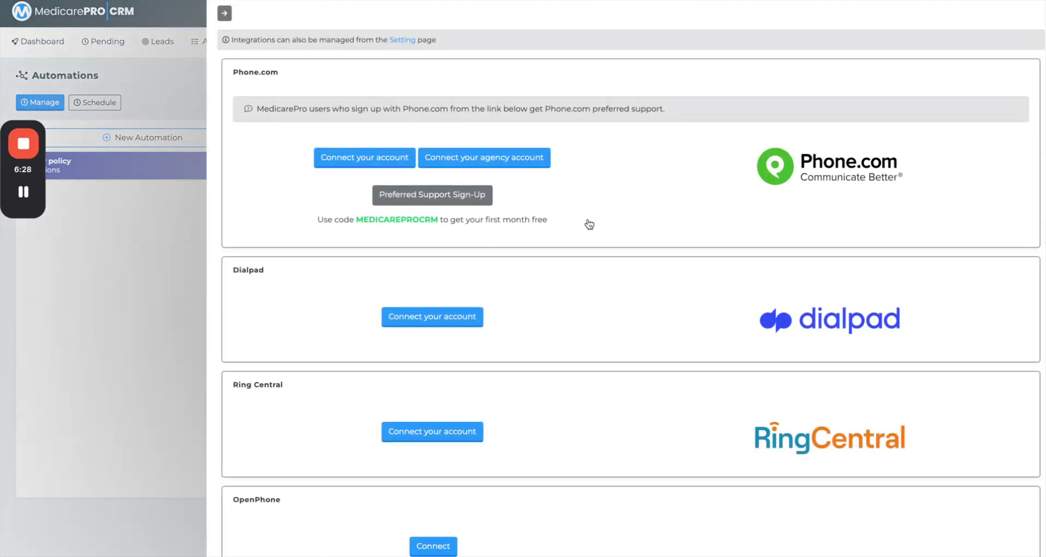
pyautogui.scroll(-2, 597, 223)
pyautogui.scroll(-5, 593, 235)
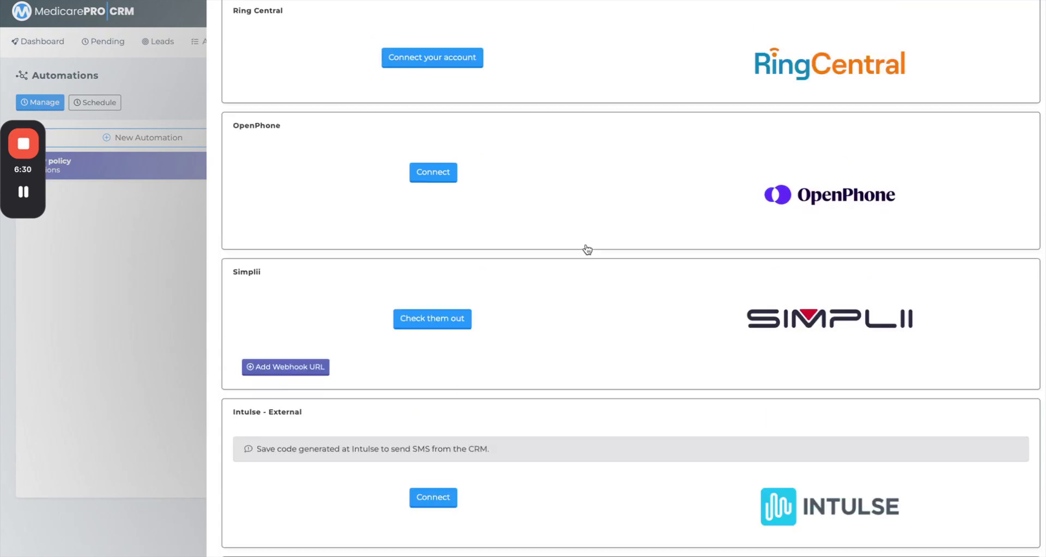
pyautogui.scroll(2, 459, 251)
pyautogui.scroll(5, 459, 246)
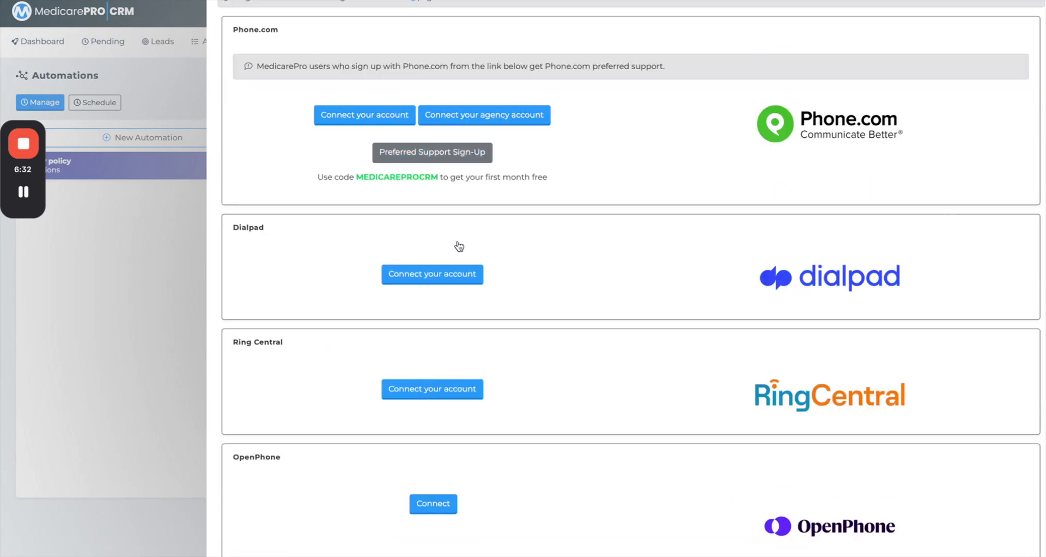
pyautogui.click(223, 15)
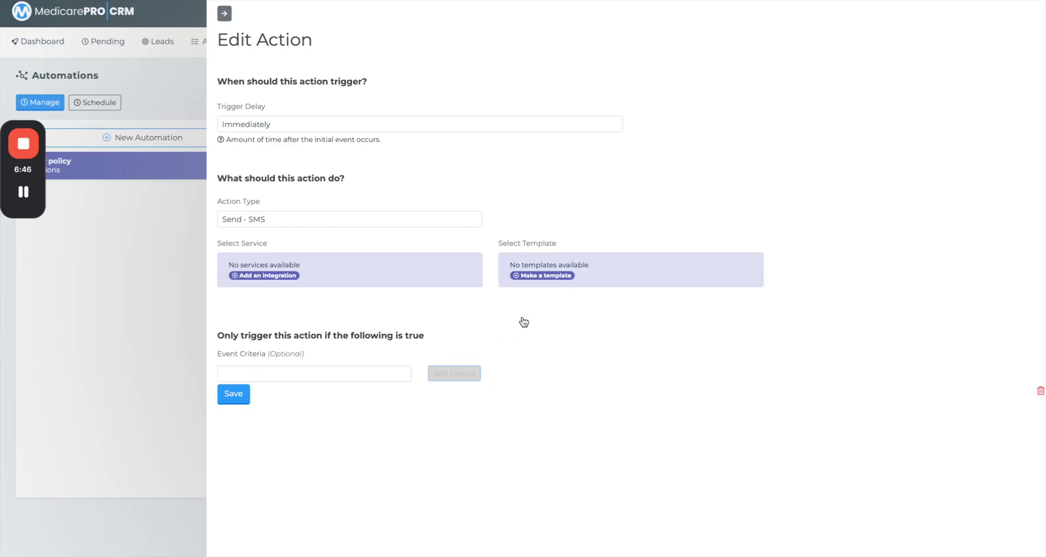
# Step: Duplicate the New Policy email template from the Automation folder and name the copy New Policy SMS
pyautogui.click(541, 277)
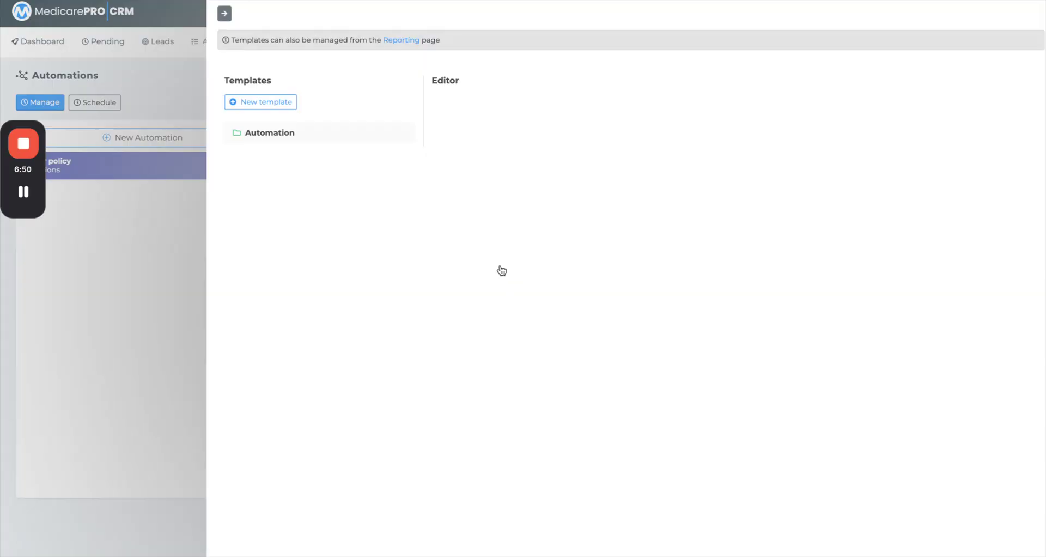
pyautogui.click(259, 136)
pyautogui.click(269, 158)
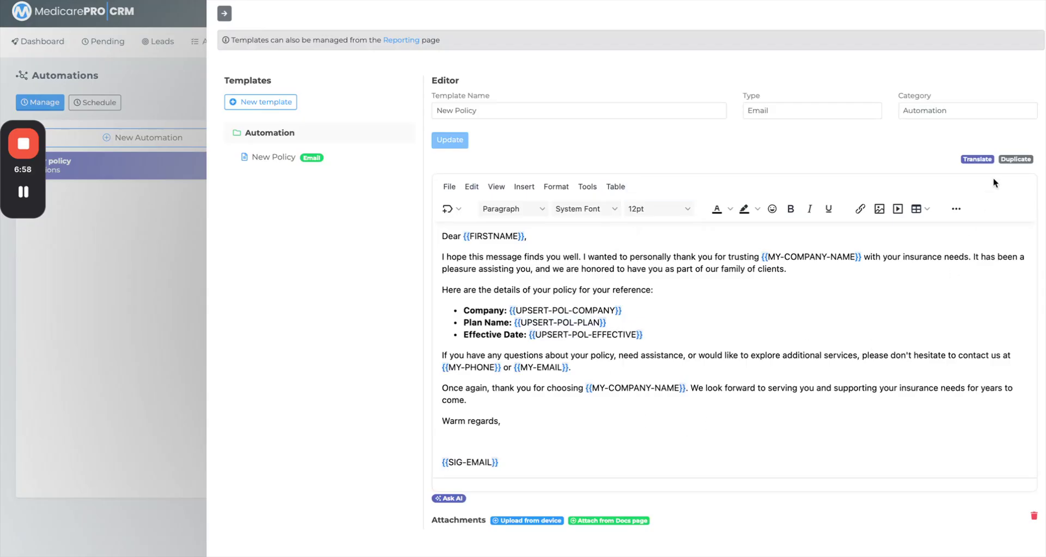
pyautogui.click(1016, 159)
pyautogui.tripleClick(530, 113)
pyautogui.click(530, 112)
pyautogui.press('BackSpace')
pyautogui.press('BackSpace')
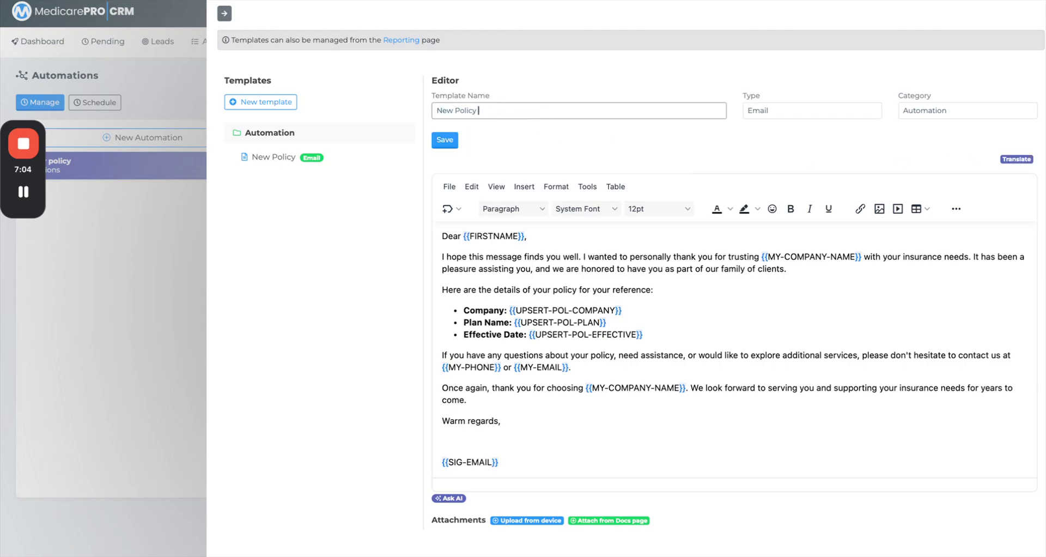
pyautogui.write('SMS')
# Step: Set the New Policy SMS template's type to SMS, save it and return to the action settings
pyautogui.click(779, 109)
pyautogui.click(777, 124)
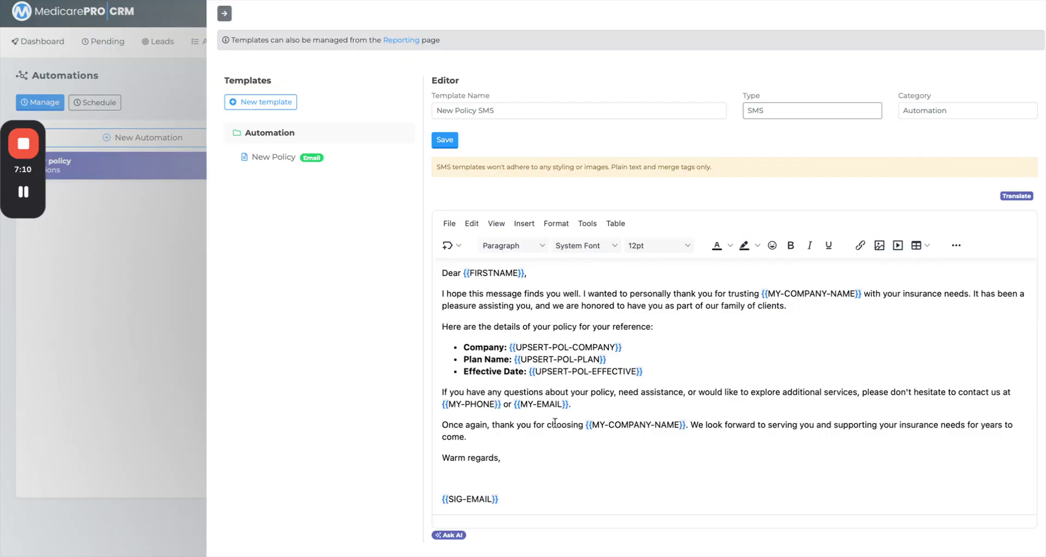
pyautogui.click(507, 453)
pyautogui.click(456, 145)
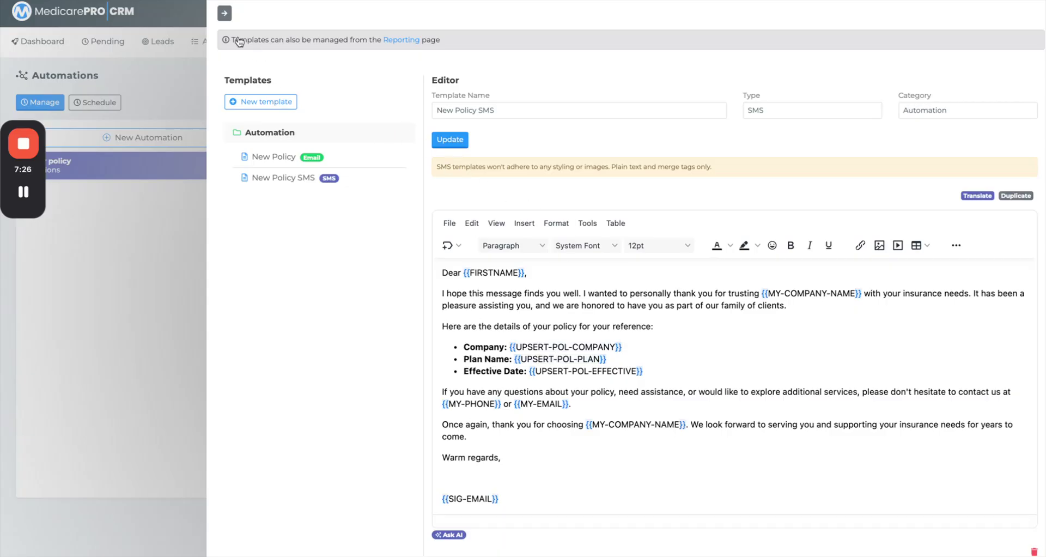
pyautogui.click(223, 15)
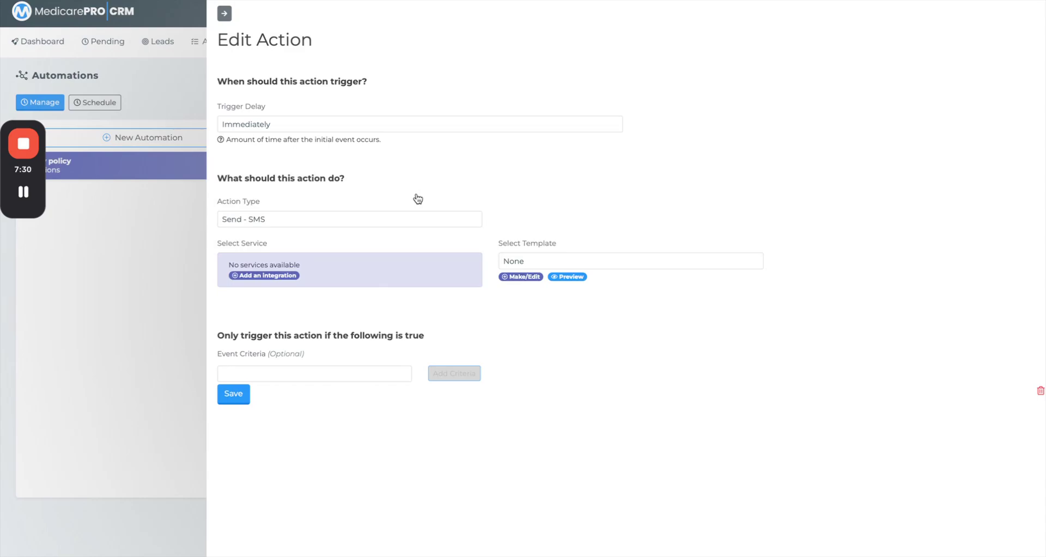
# Step: Select New Policy SMS as the action's template and close the action settings without saving
pyautogui.click(590, 261)
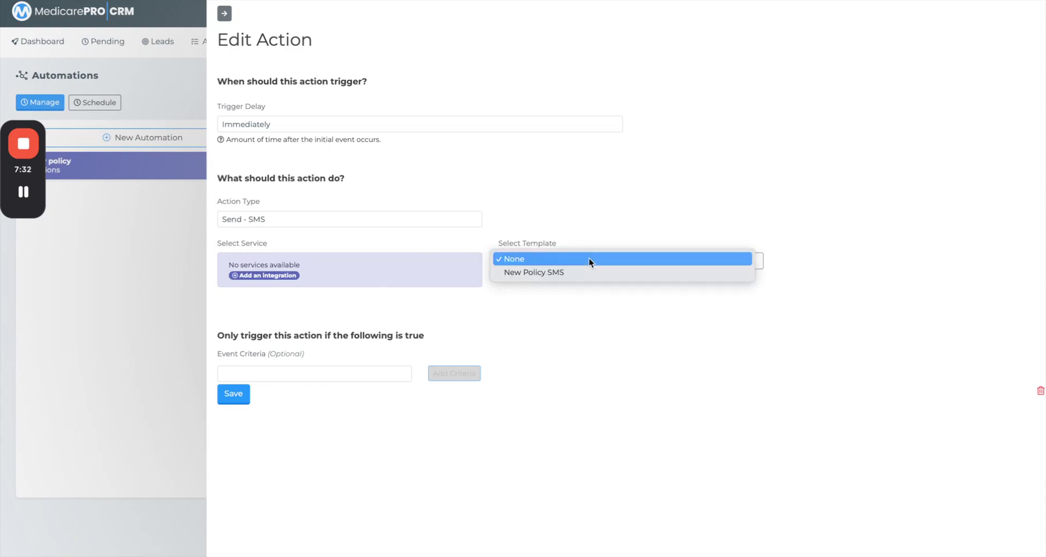
pyautogui.click(527, 273)
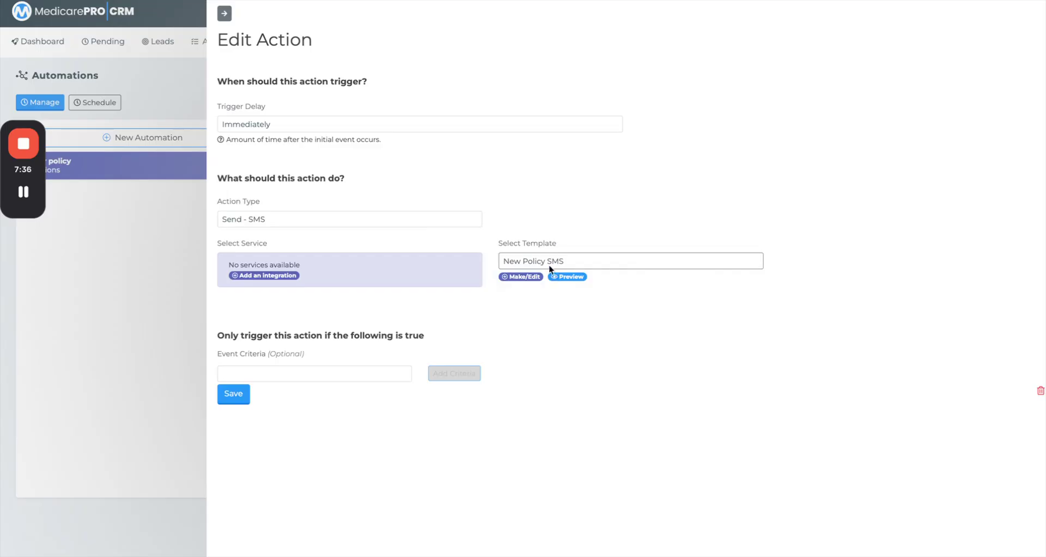
pyautogui.click(223, 15)
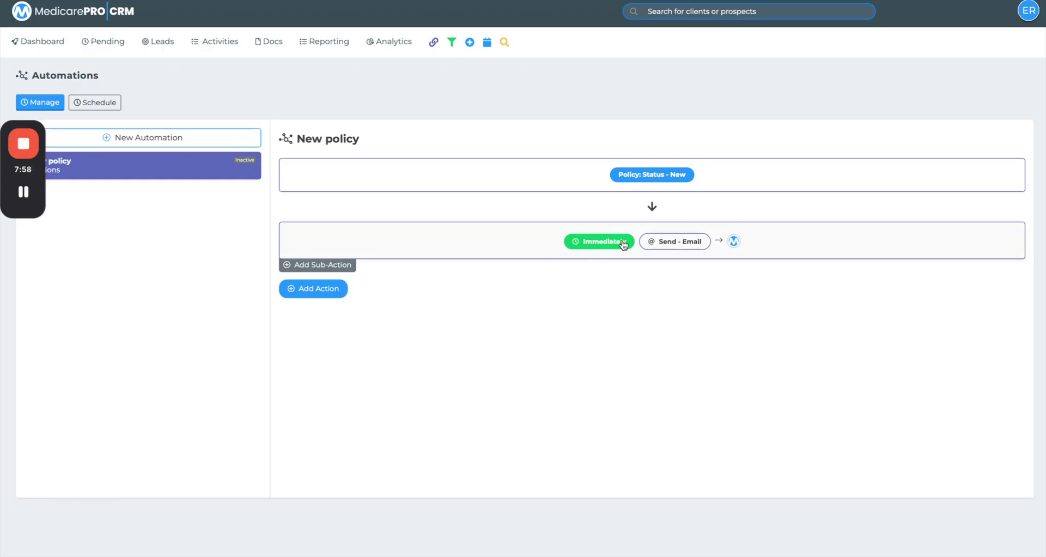
# Step: Start another action in the New policy automation with a 1 Week trigger delay and the Send - Email action type
pyautogui.click(329, 293)
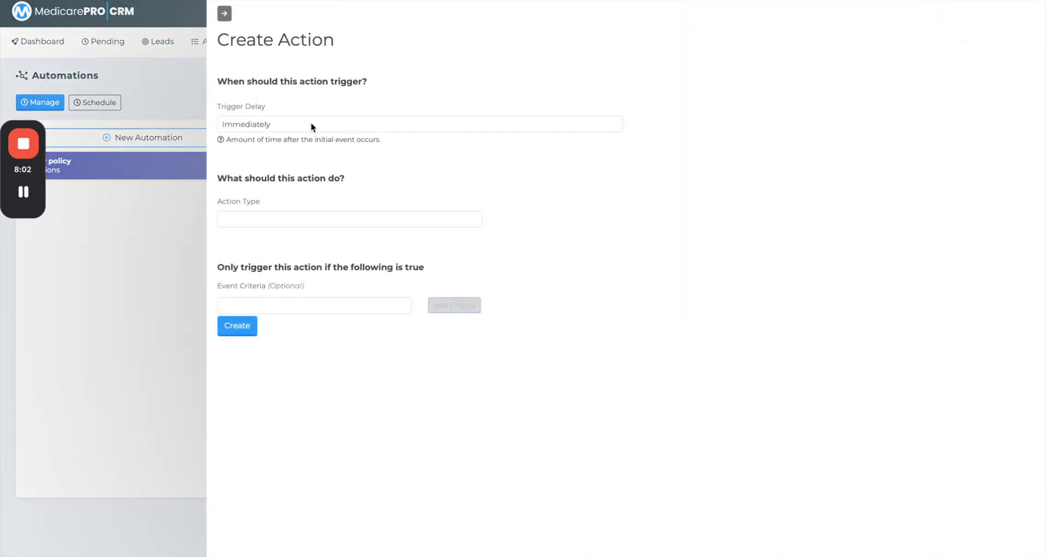
pyautogui.click(311, 124)
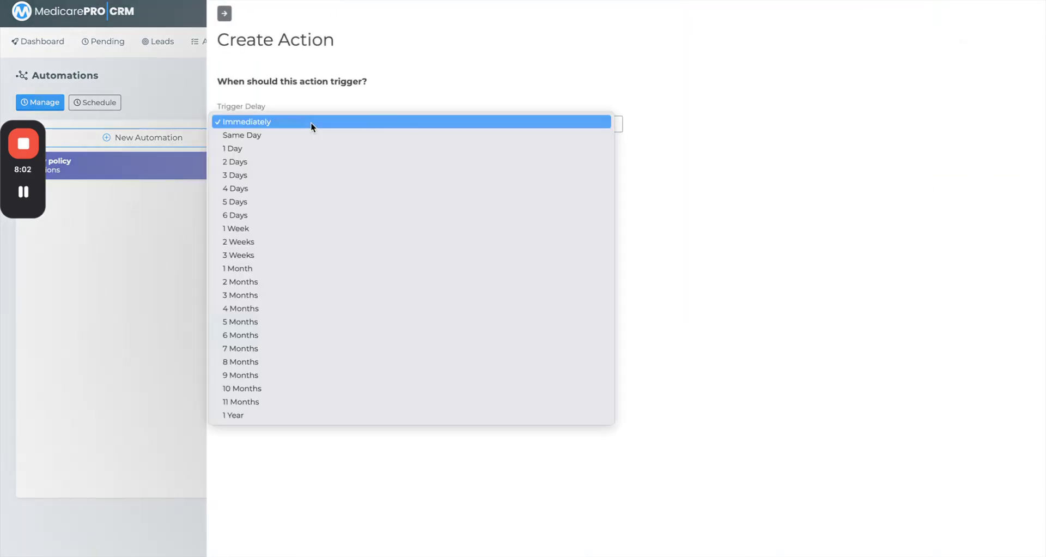
pyautogui.click(301, 228)
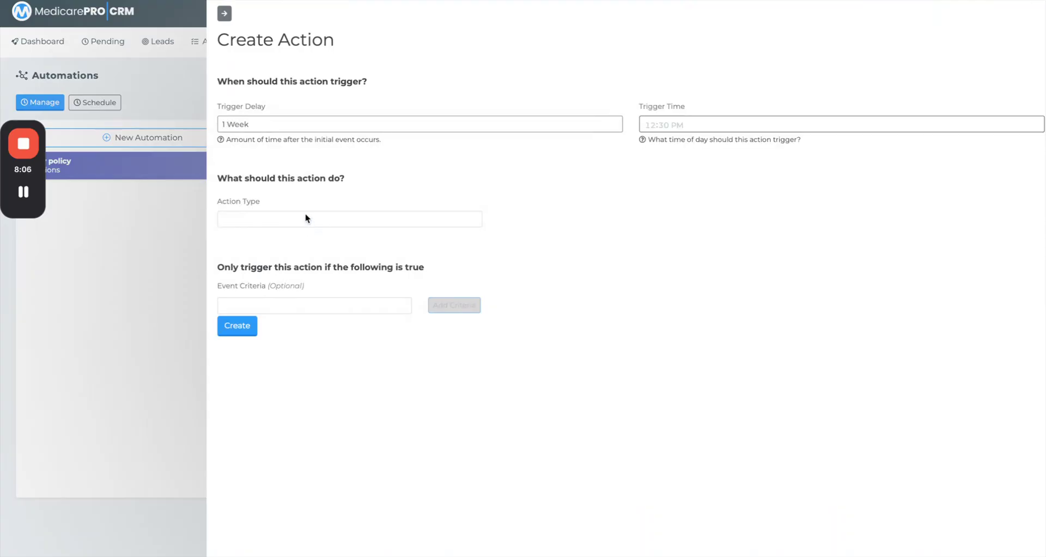
pyautogui.click(285, 219)
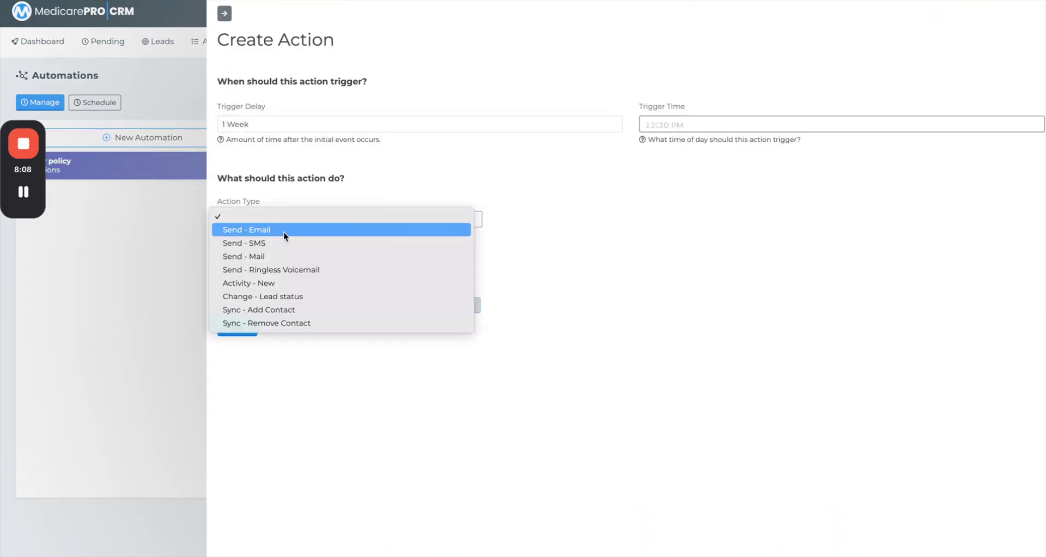
pyautogui.click(283, 231)
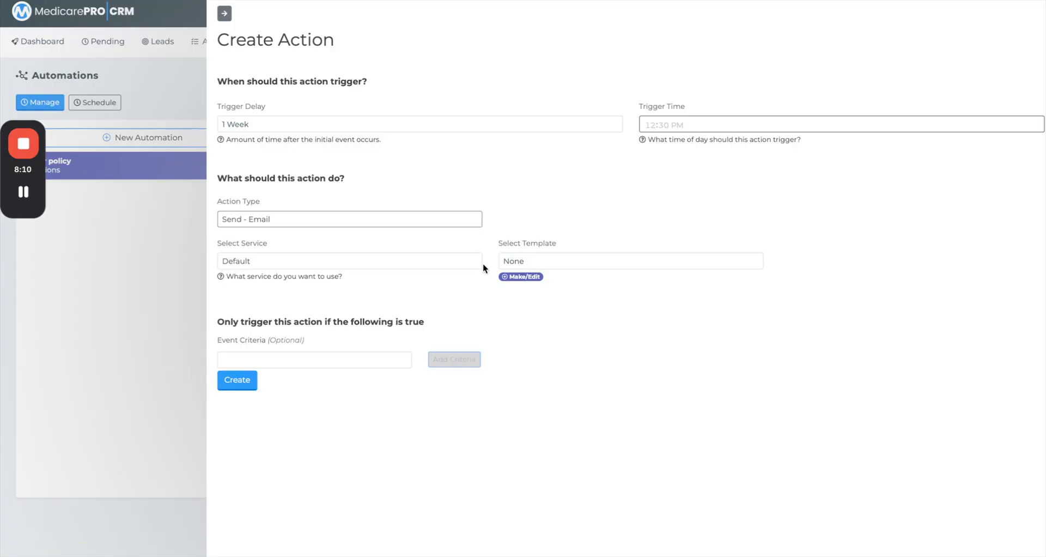
# Step: Check the new action's template choices and start a blank email template for it
pyautogui.click(581, 265)
pyautogui.click(624, 196)
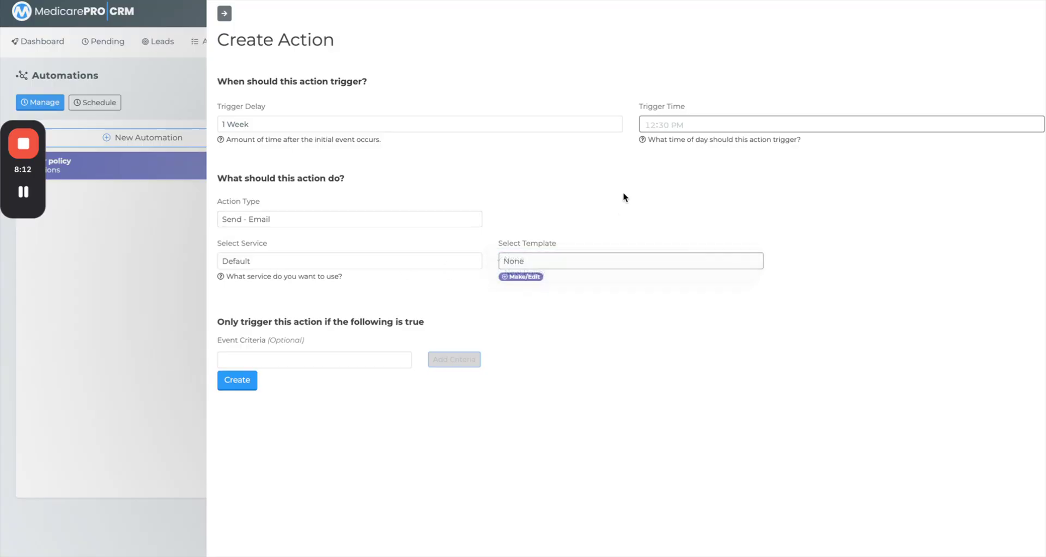
pyautogui.click(527, 277)
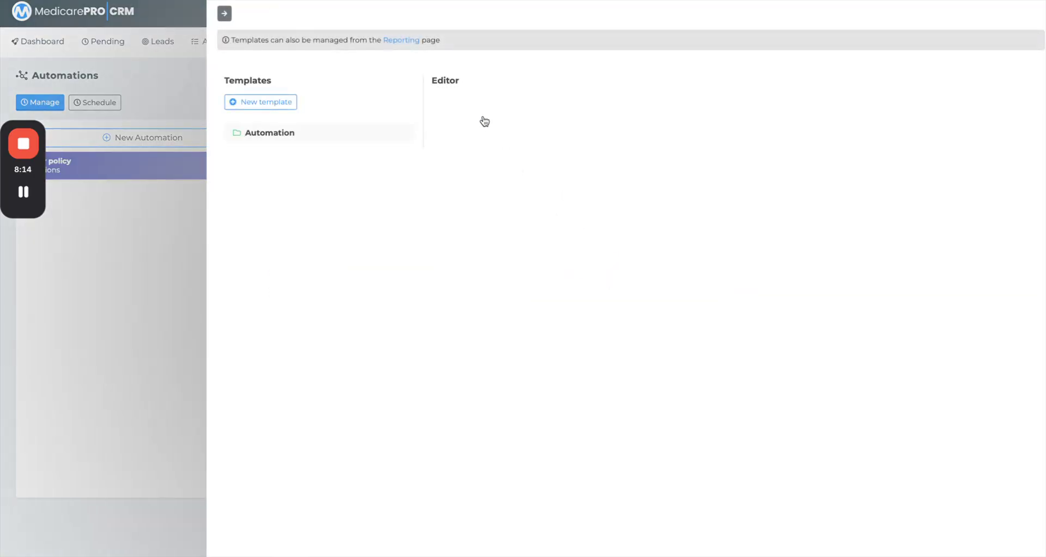
pyautogui.click(271, 105)
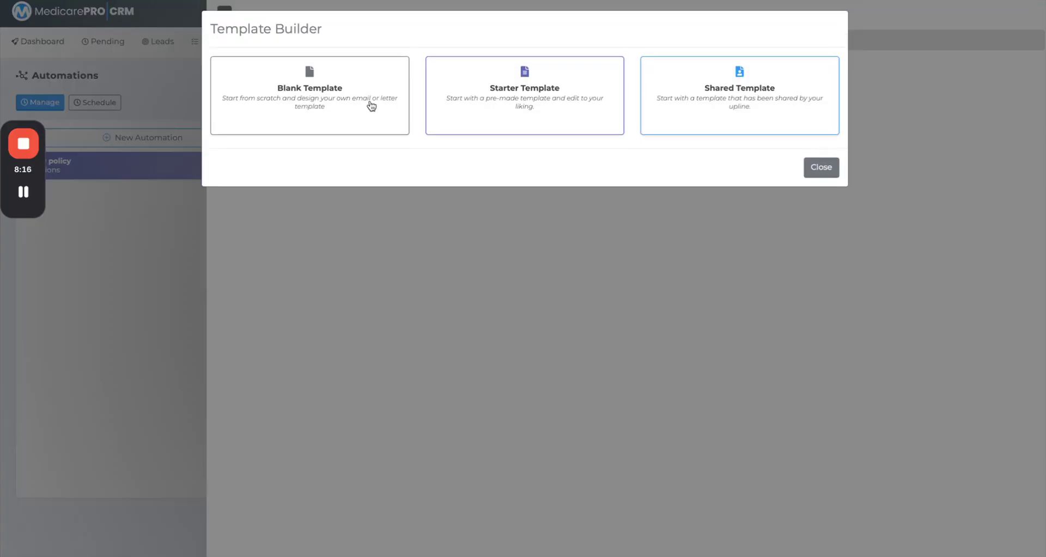
pyautogui.click(315, 113)
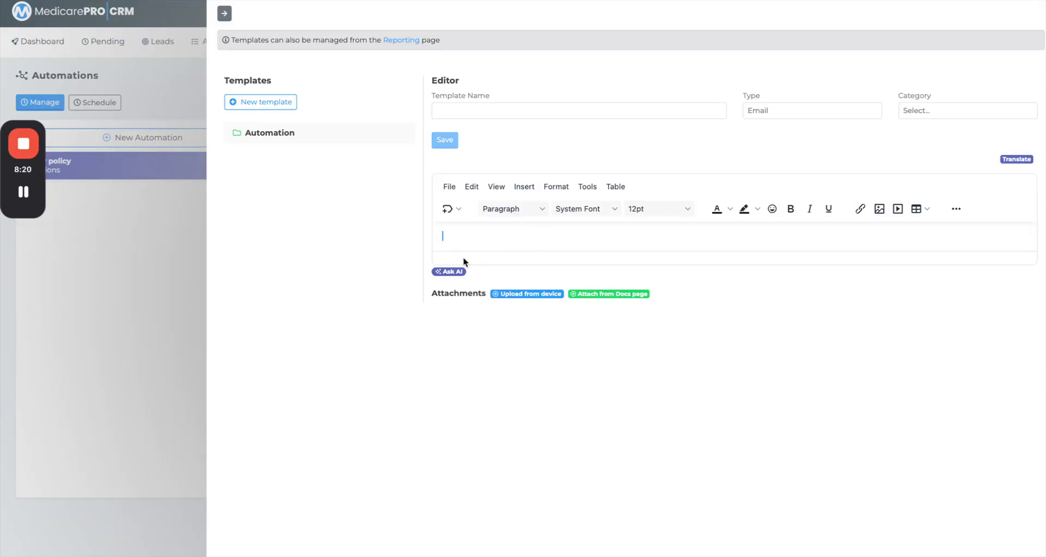
# Step: Have Ask AI write a 1 week client followup email checking they are happy and got their insurance cards in the mail, and use the response
pyautogui.click(445, 272)
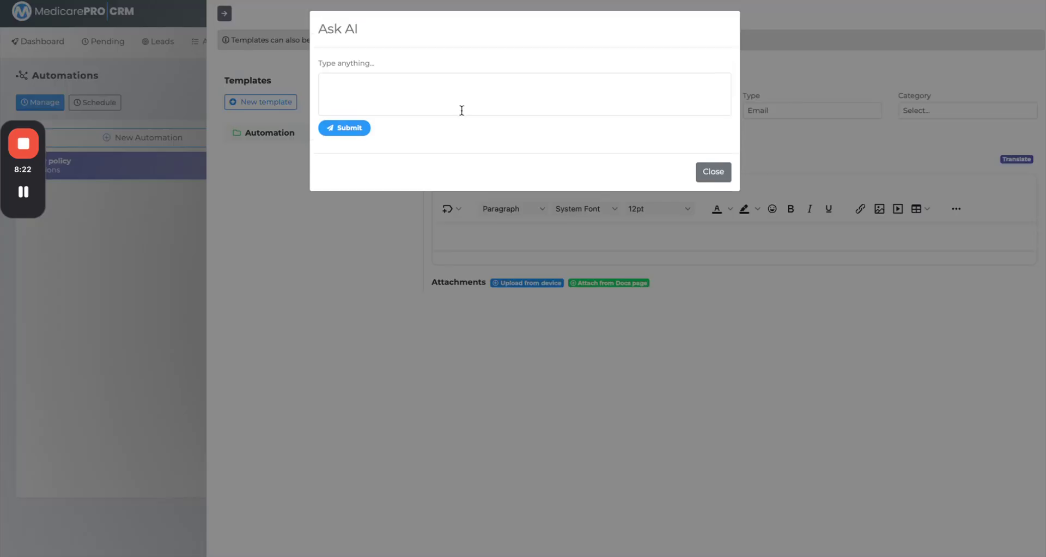
pyautogui.write('write me an email to my clien')
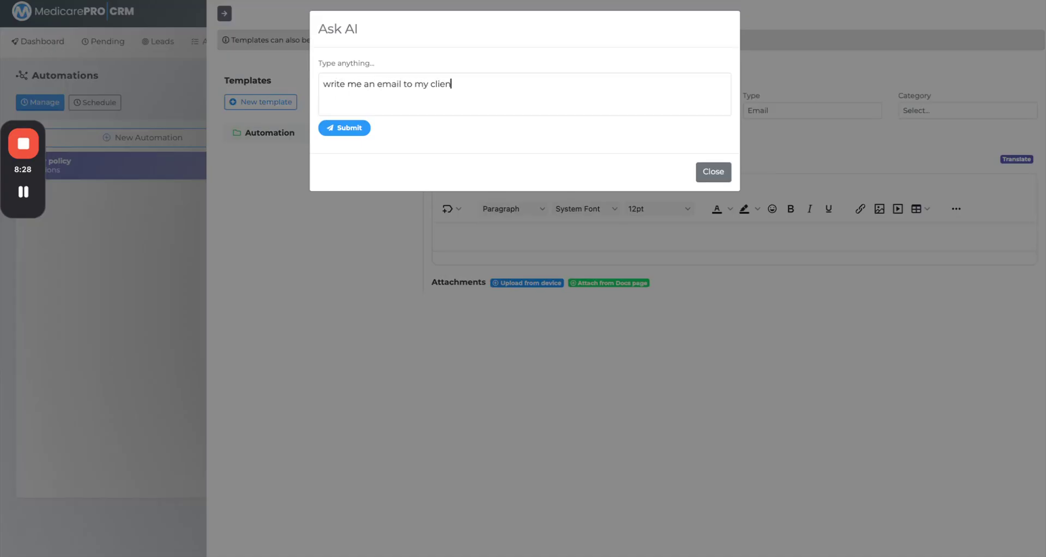
pyautogui.write('t for a 1 week followup ')
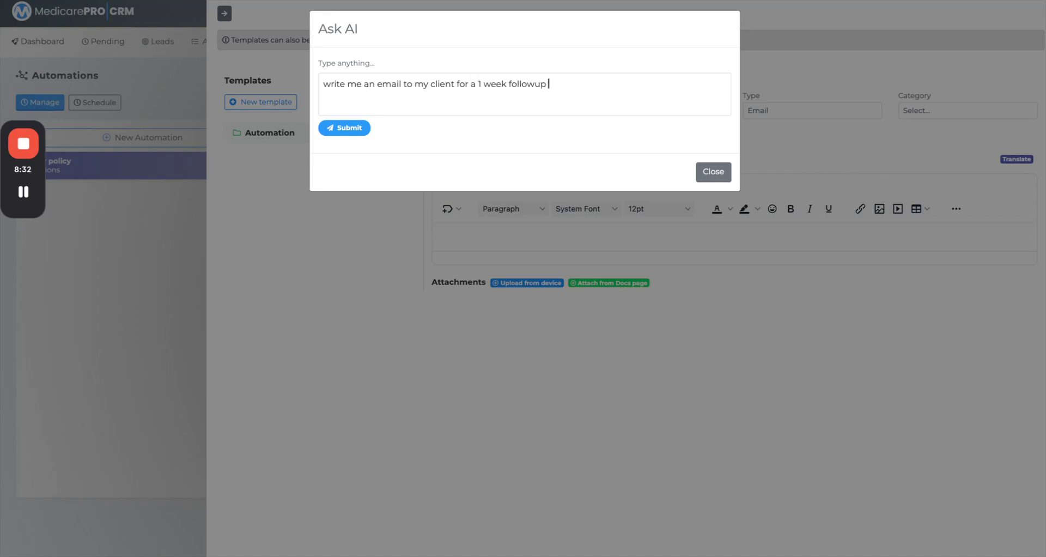
pyautogui.write('making sure they are happy and')
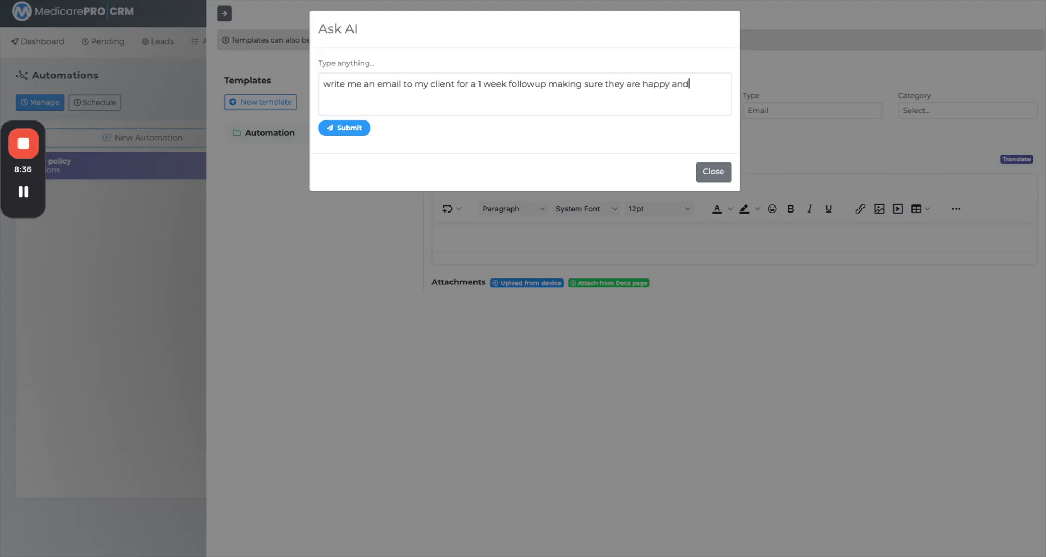
pyautogui.write(' got their insurance cards in the mail')
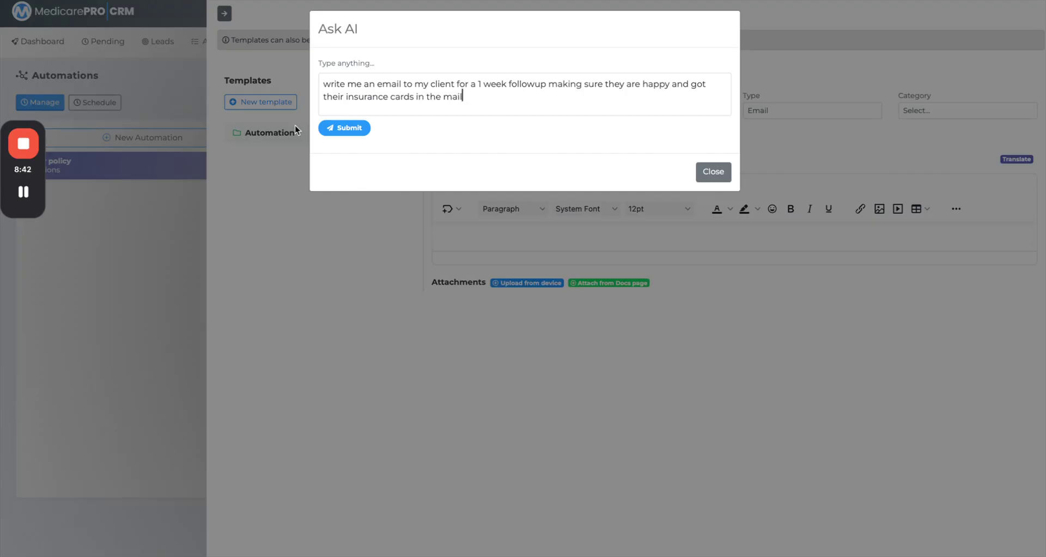
pyautogui.click(346, 130)
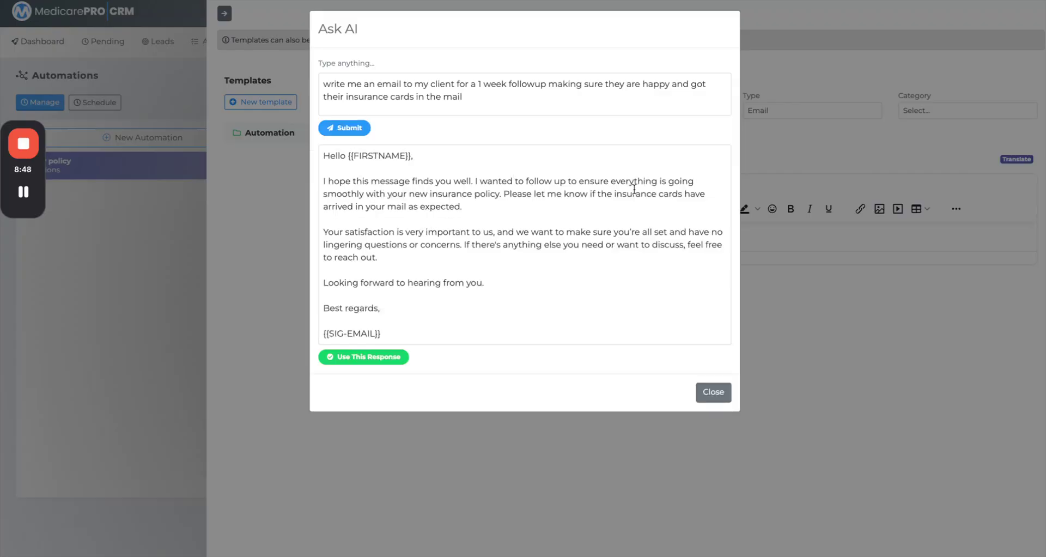
pyautogui.click(364, 359)
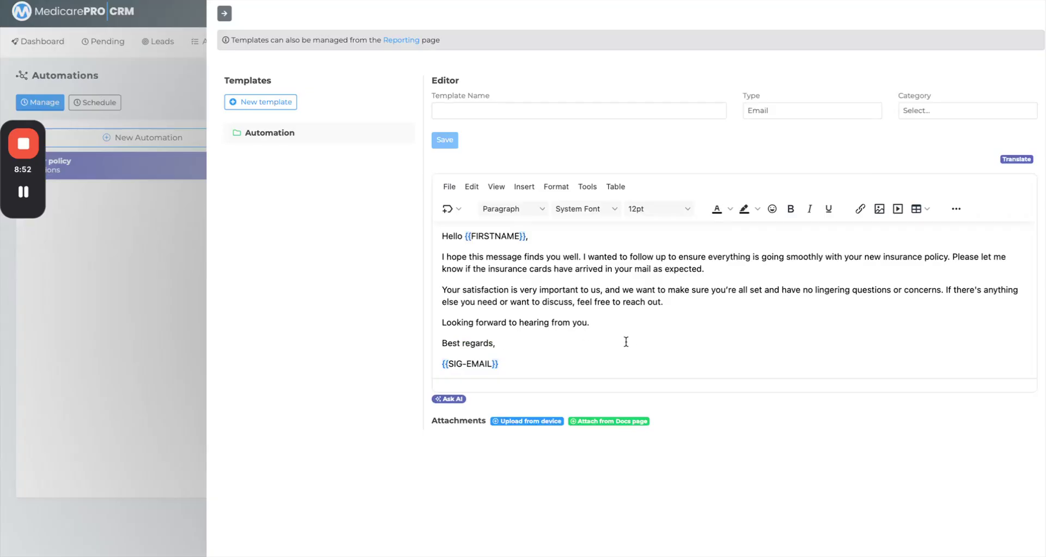
# Step: Name the email template 1 week followup, file it under a new Retention category, save it and return to the action settings
pyautogui.click(513, 111)
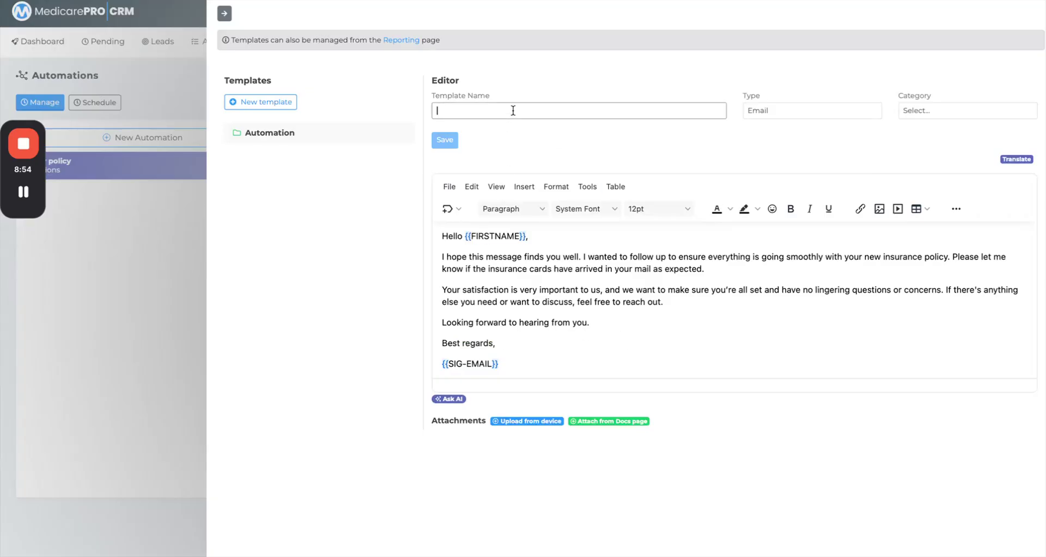
pyautogui.write('1 week followup')
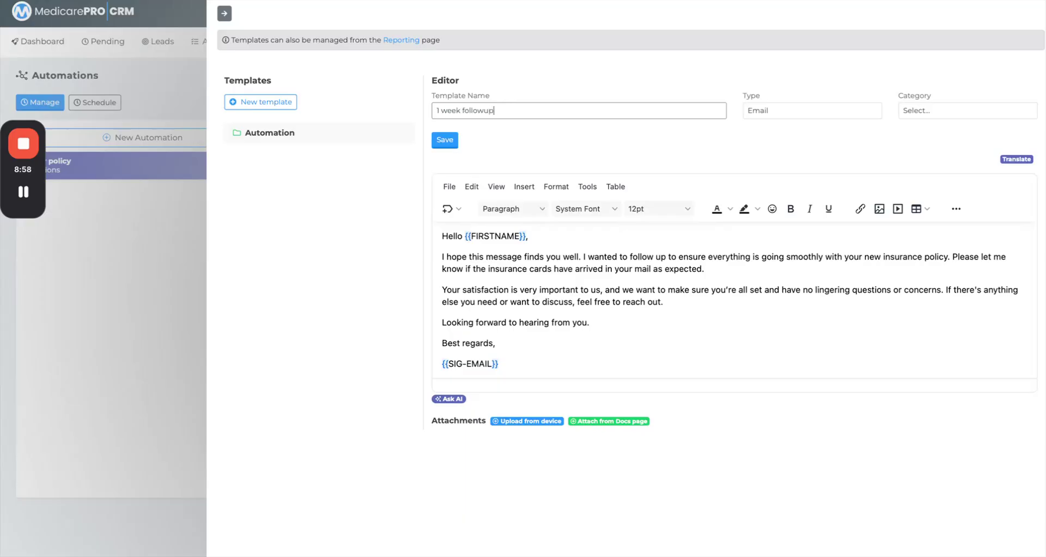
pyautogui.click(939, 111)
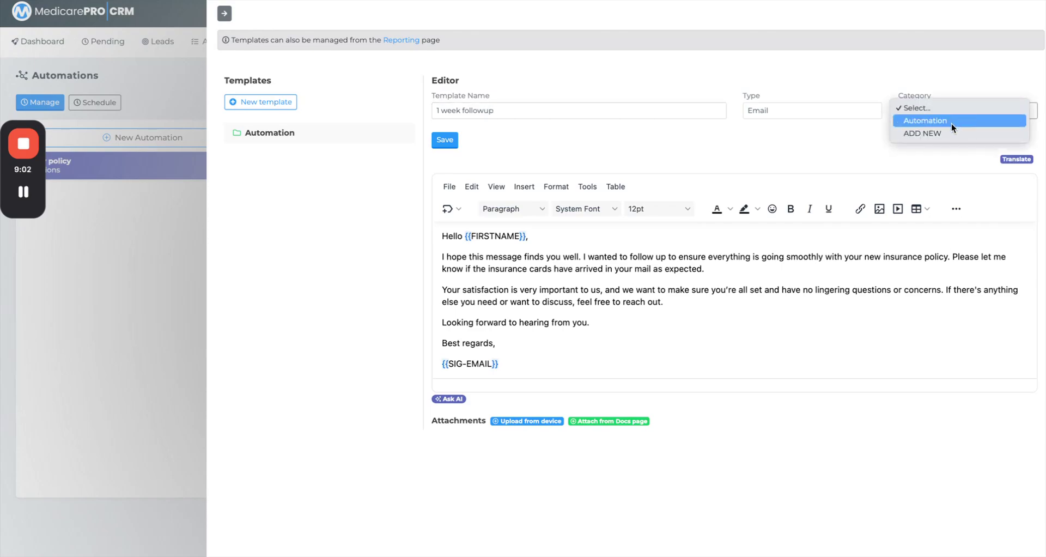
pyautogui.click(947, 131)
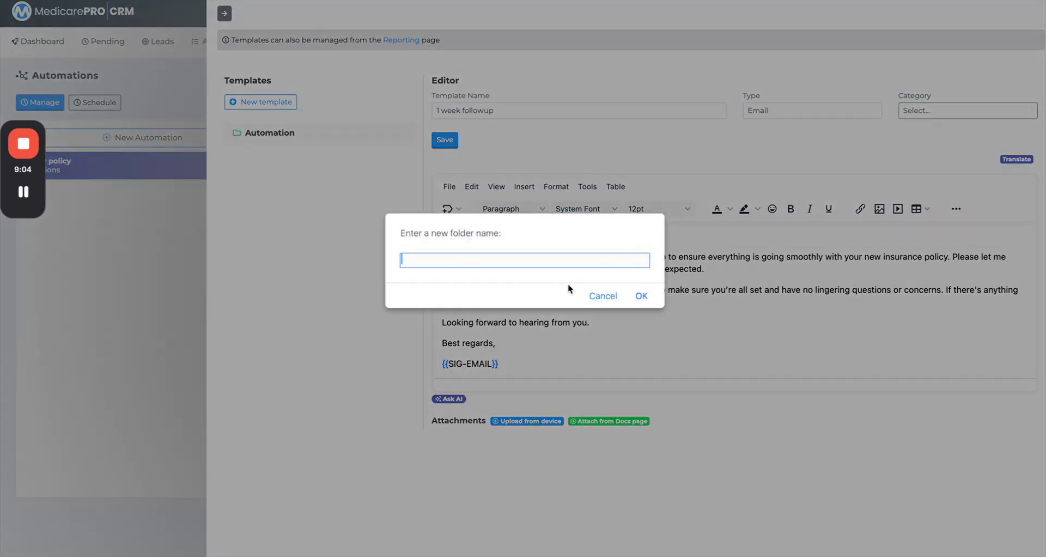
pyautogui.write('Retention')
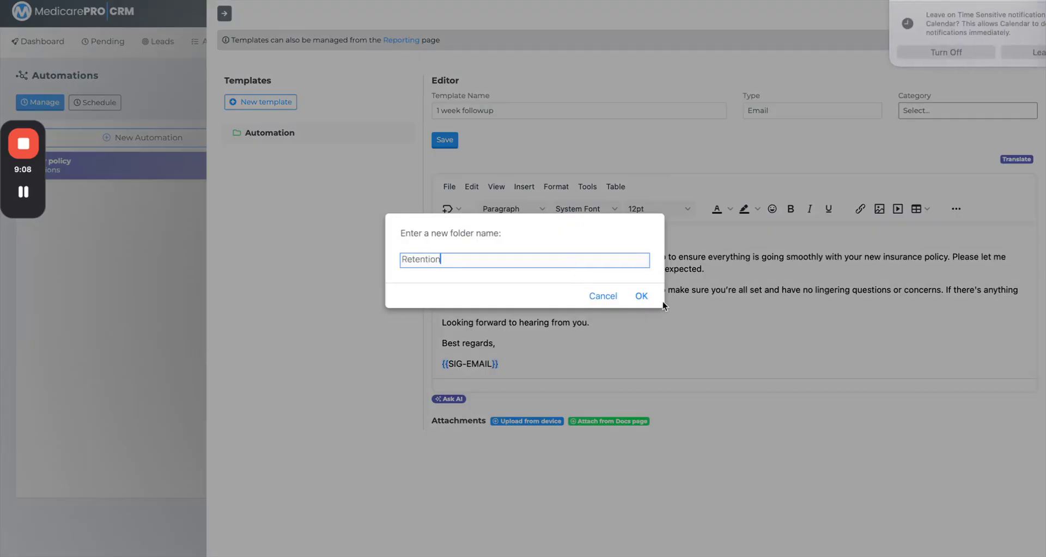
pyautogui.click(641, 296)
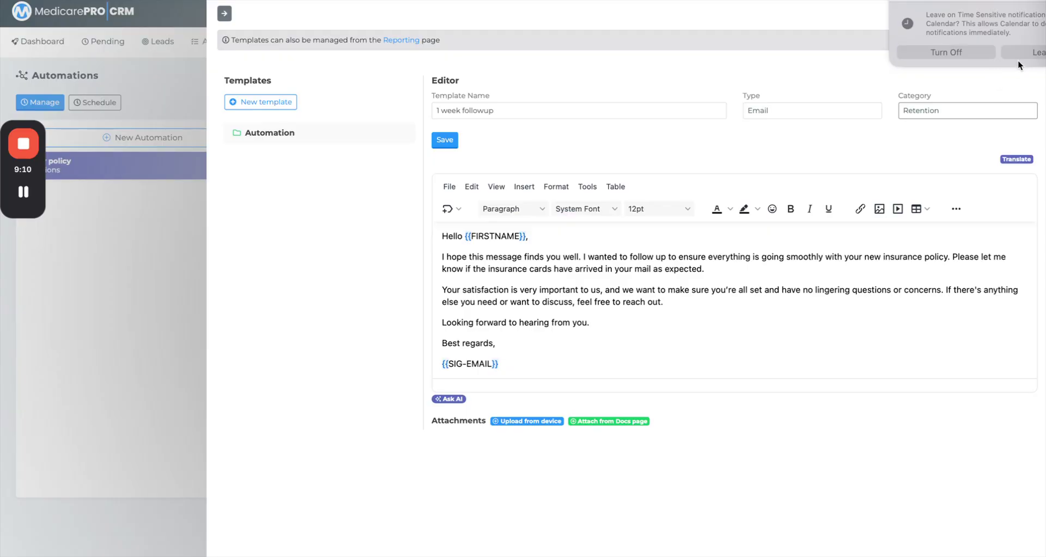
pyautogui.click(976, 54)
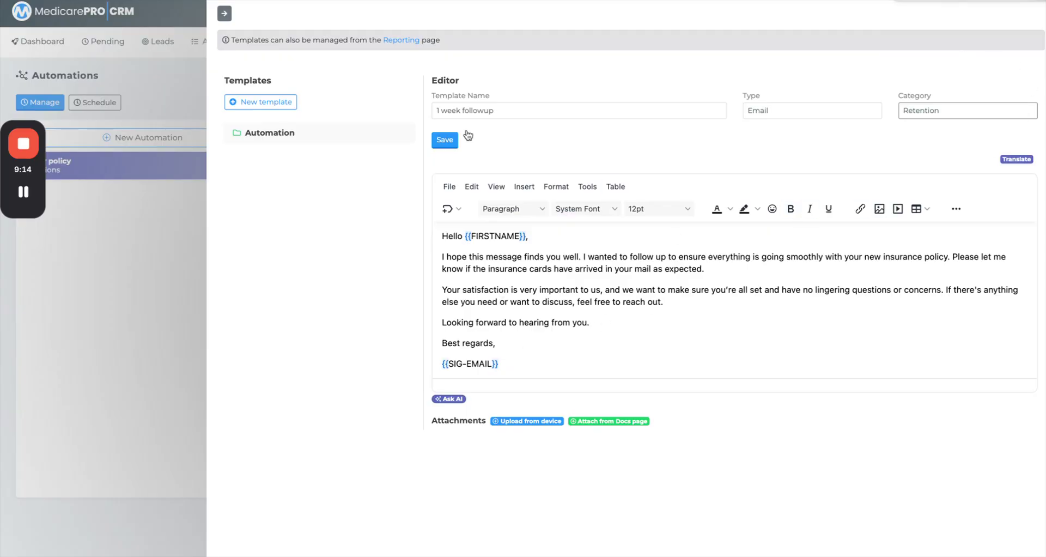
pyautogui.click(449, 141)
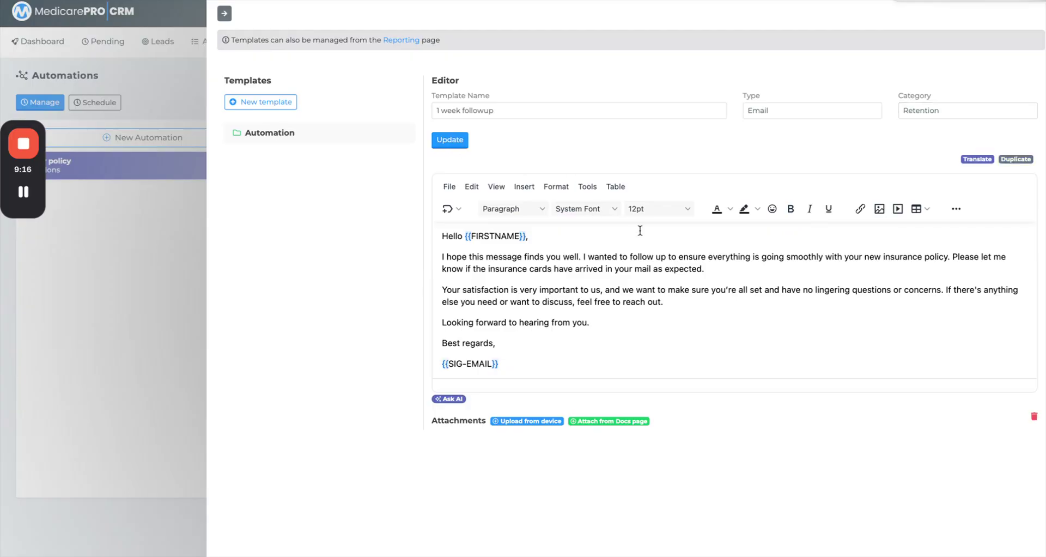
pyautogui.click(224, 13)
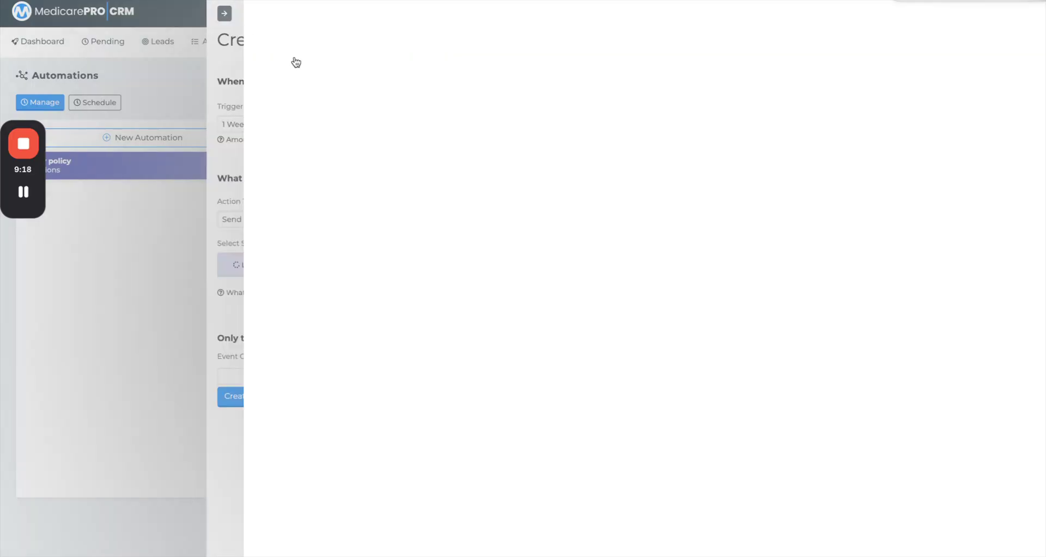
# Step: Select and preview the 1 week followup template for the 1 Week email action, and create the action
pyautogui.click(567, 263)
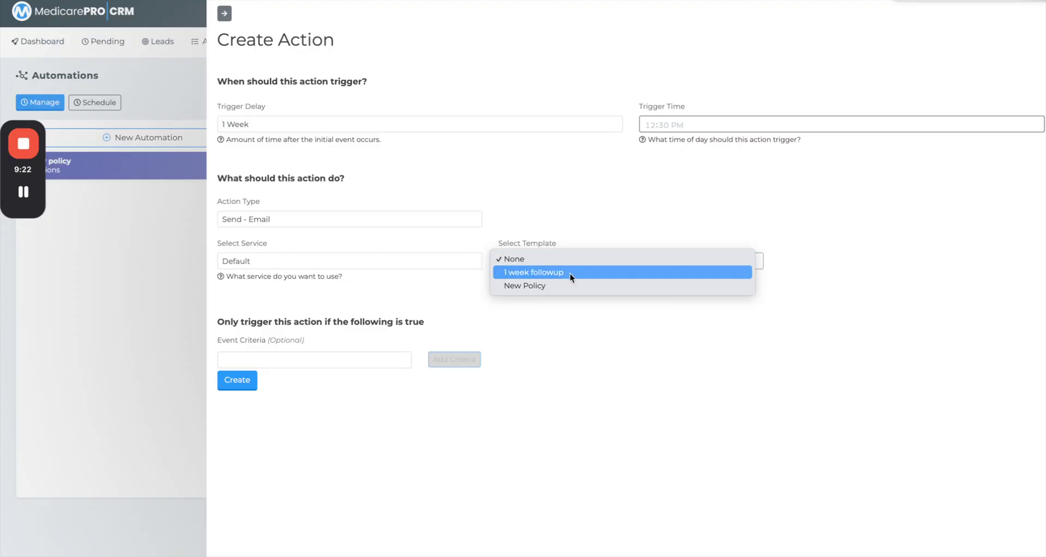
pyautogui.click(566, 273)
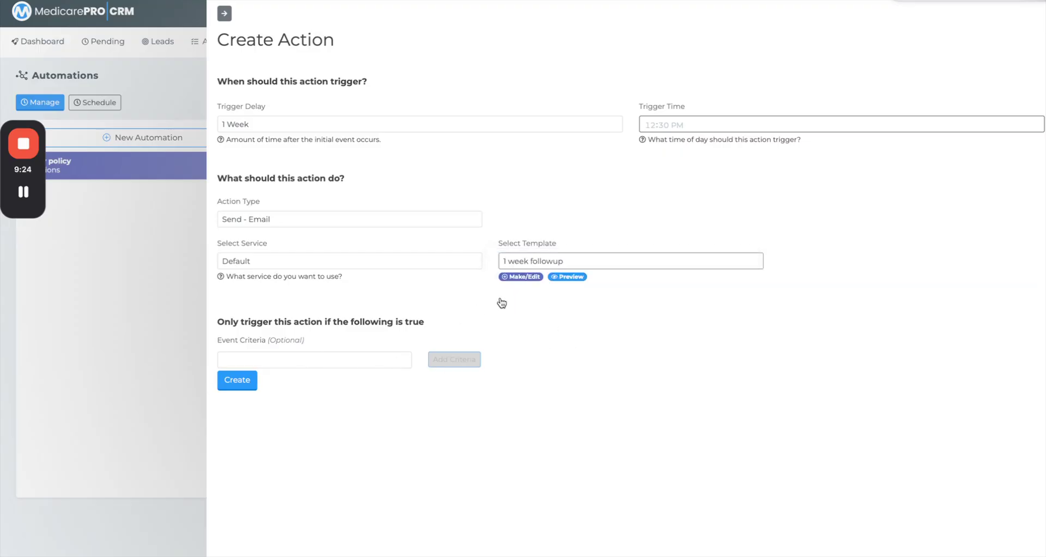
pyautogui.click(562, 278)
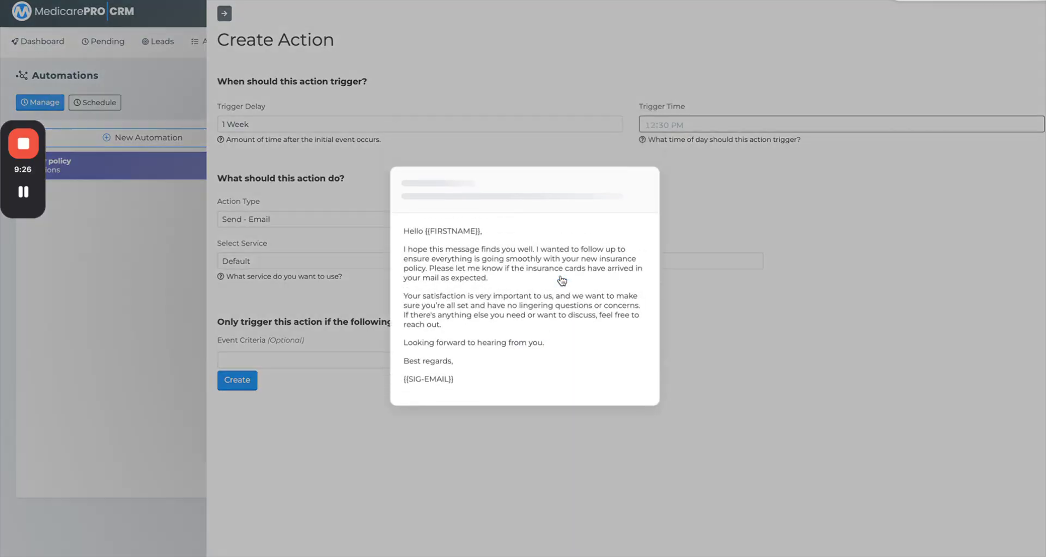
pyautogui.click(730, 272)
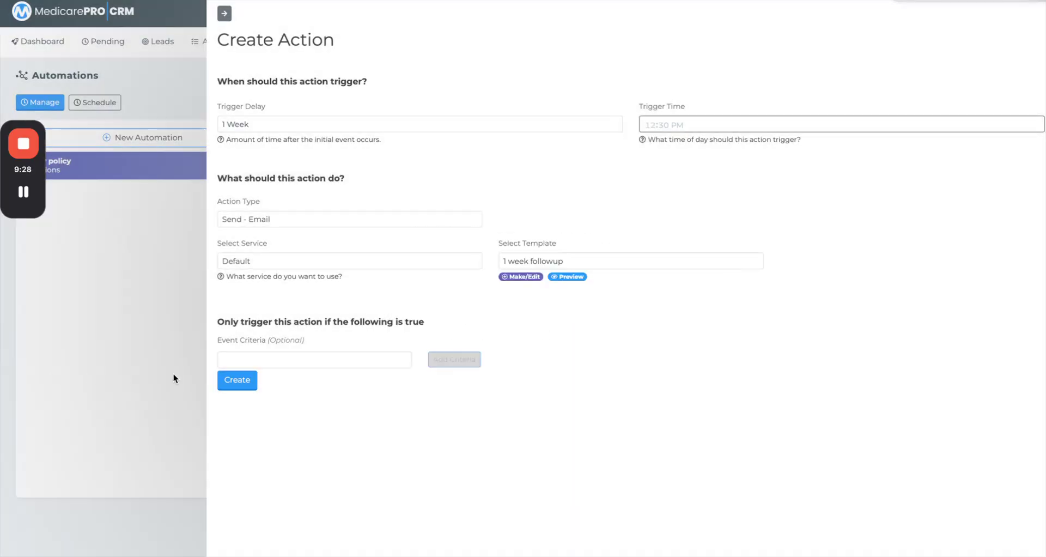
pyautogui.click(230, 382)
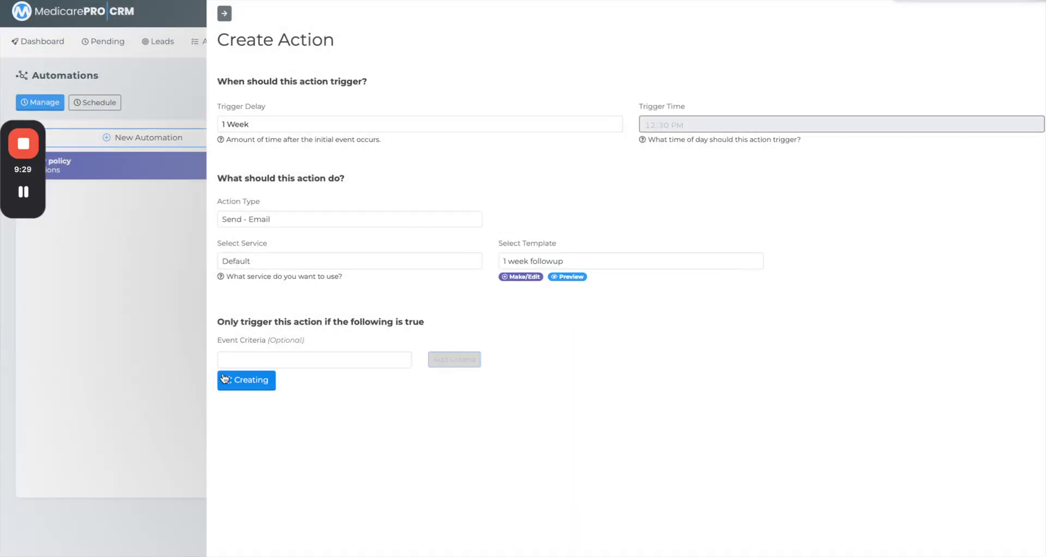
pyautogui.click(224, 14)
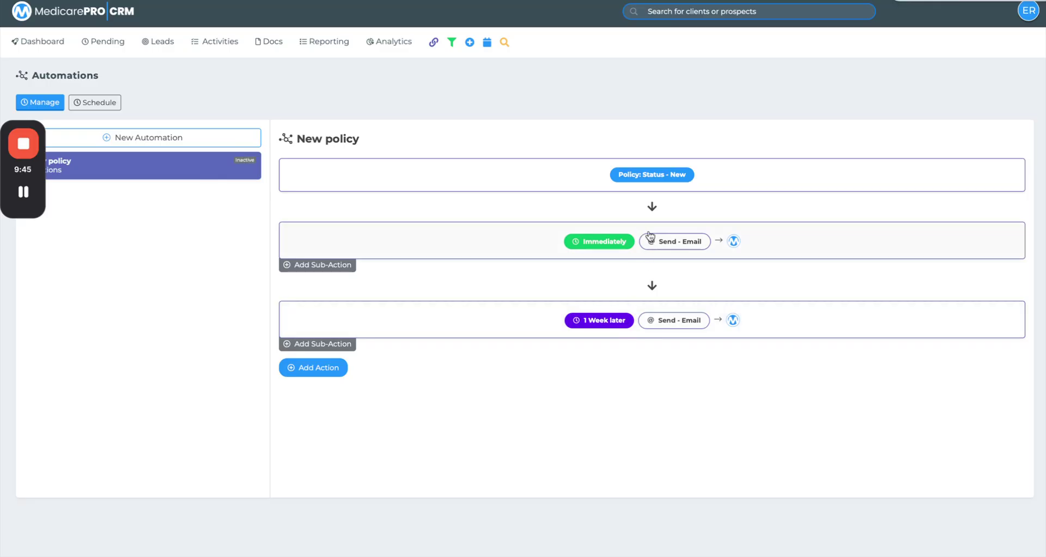
# Step: Set the New policy automation's status to Active, save it and close its settings
pyautogui.click(641, 175)
pyautogui.click(584, 216)
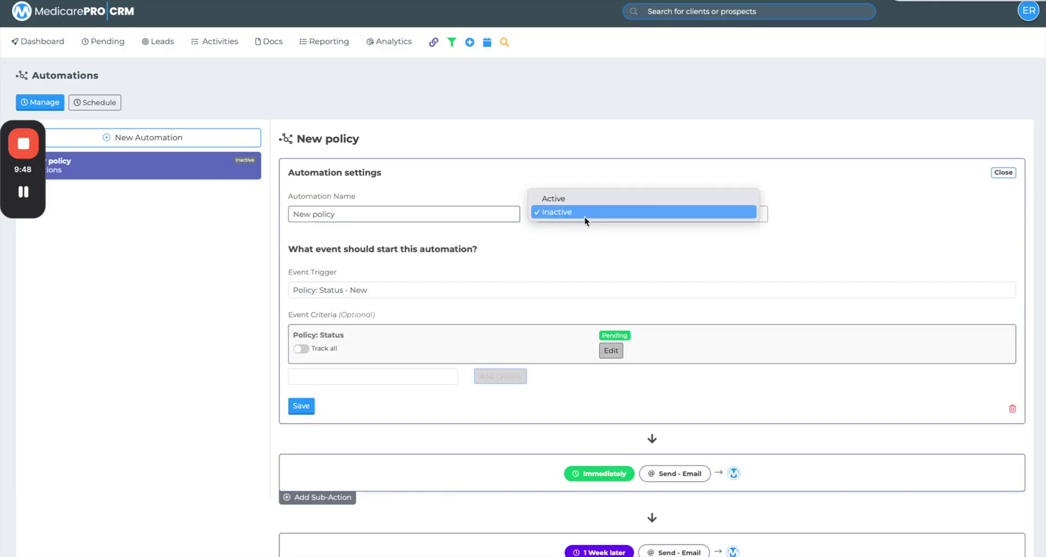
pyautogui.click(590, 196)
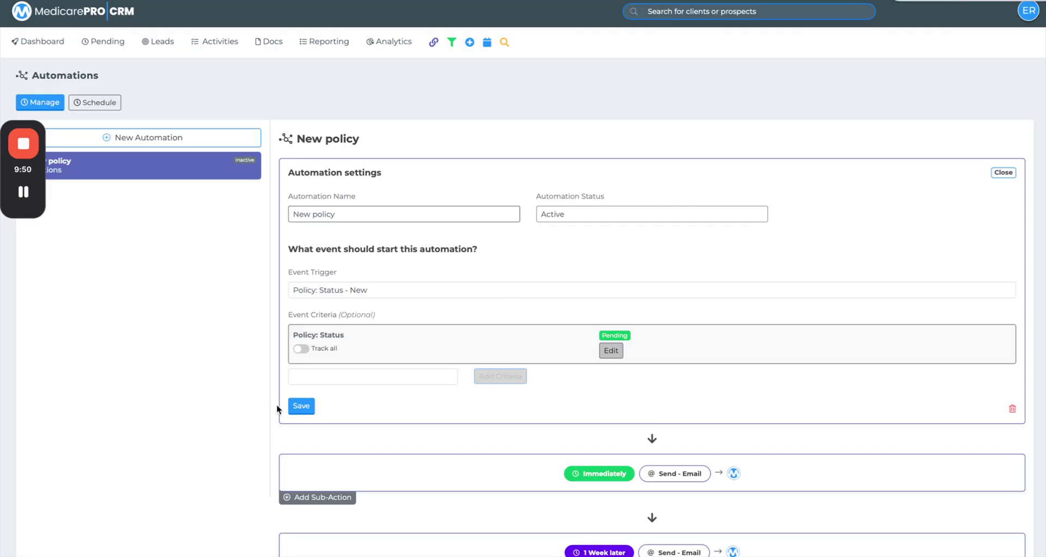
pyautogui.click(298, 406)
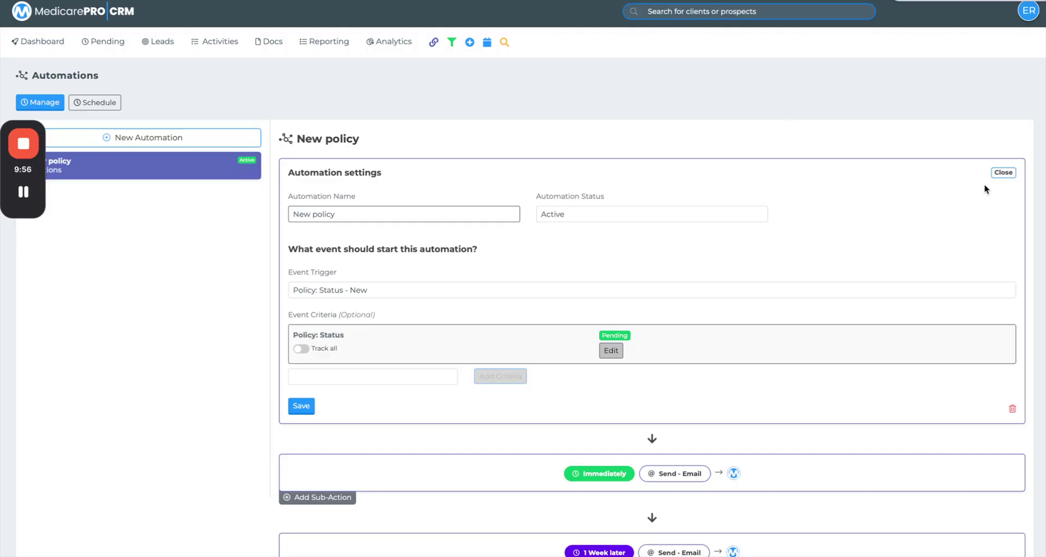
pyautogui.click(1003, 173)
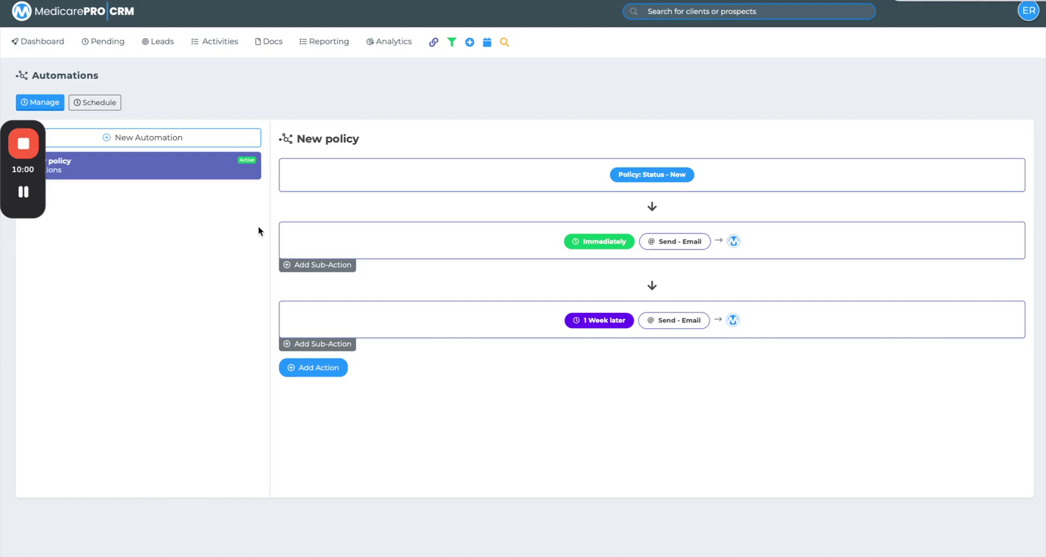
# Step: Start another automation from a blank template
pyautogui.click(197, 143)
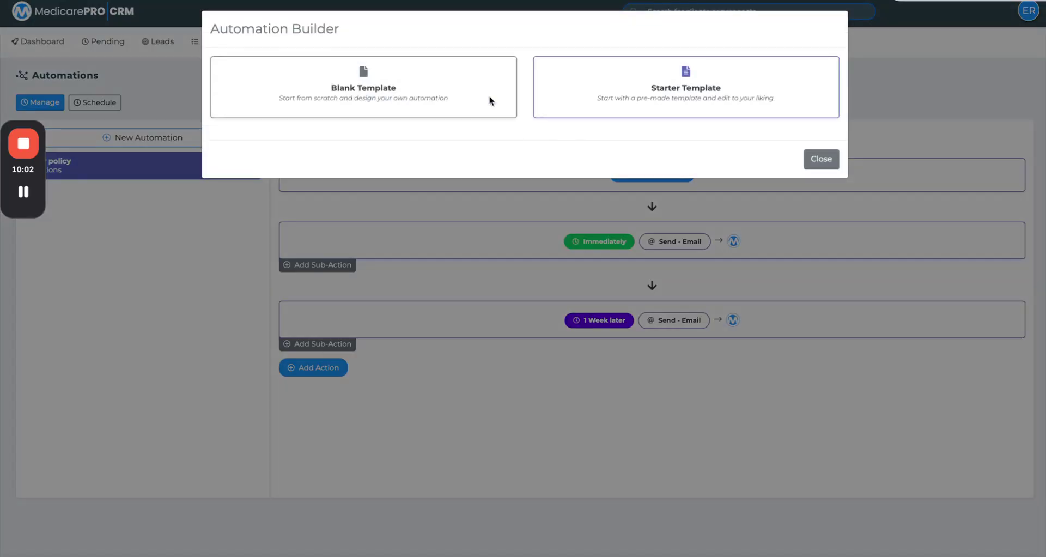
pyautogui.click(353, 90)
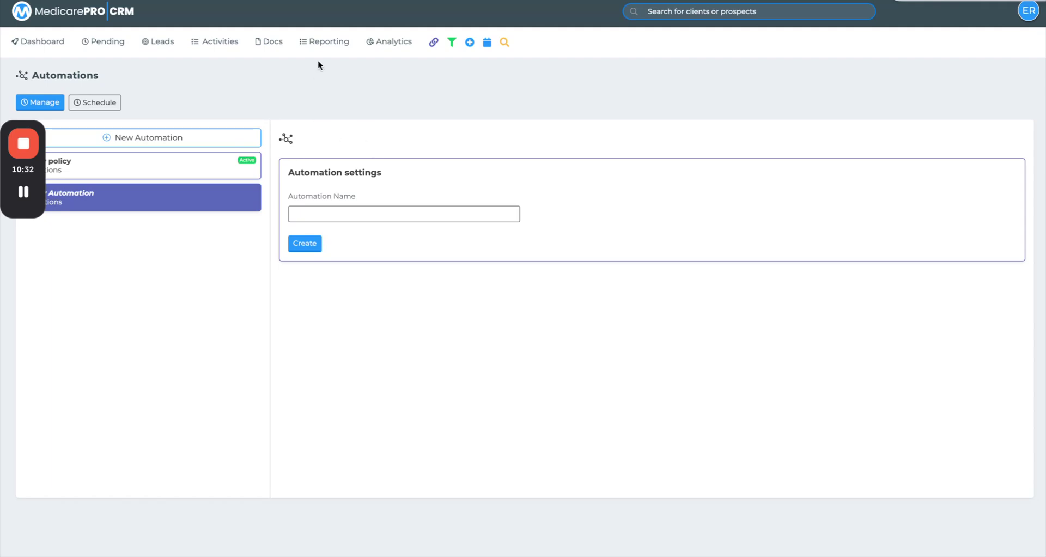
# Step: Go to Reporting and add an Individual: Policy: Company filter to the Active Client report
pyautogui.click(325, 42)
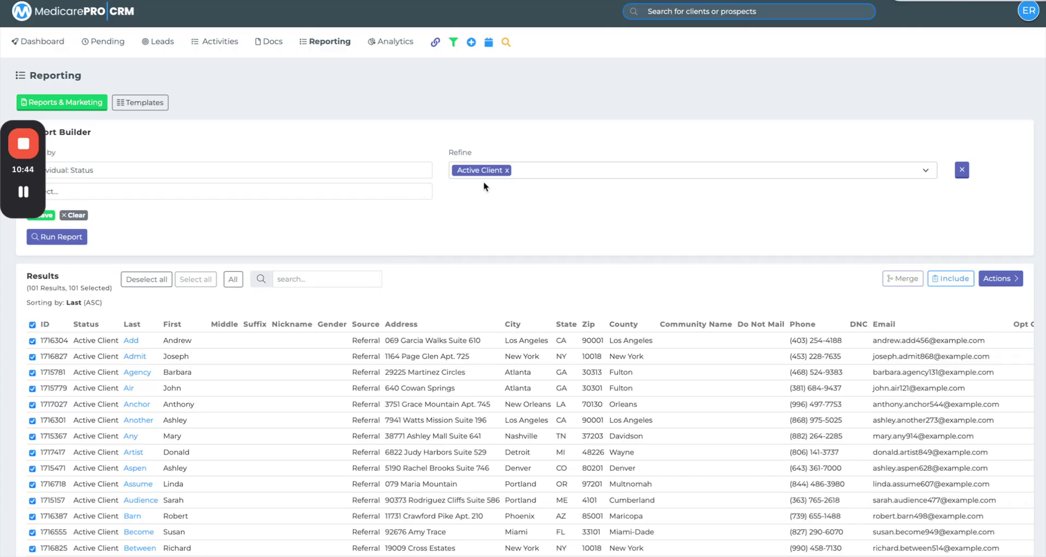
pyautogui.click(292, 191)
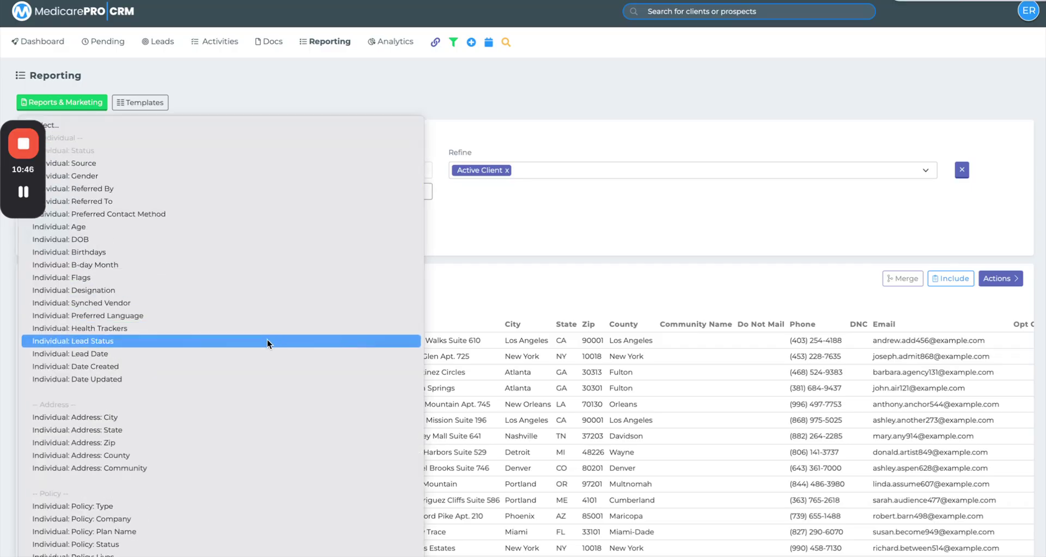
pyautogui.scroll(-2, 246, 397)
pyautogui.click(244, 419)
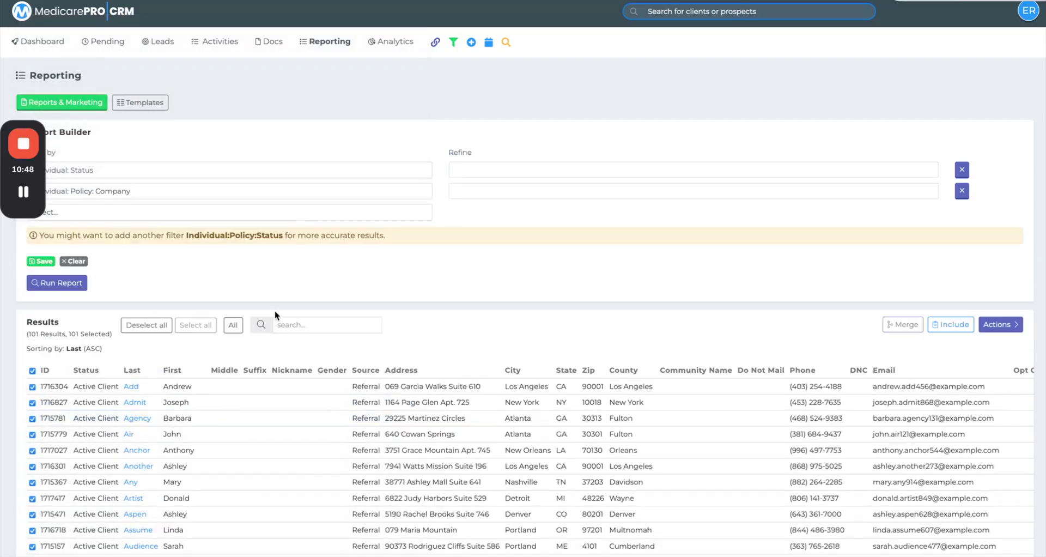
pyautogui.click(497, 193)
pyautogui.click(367, 246)
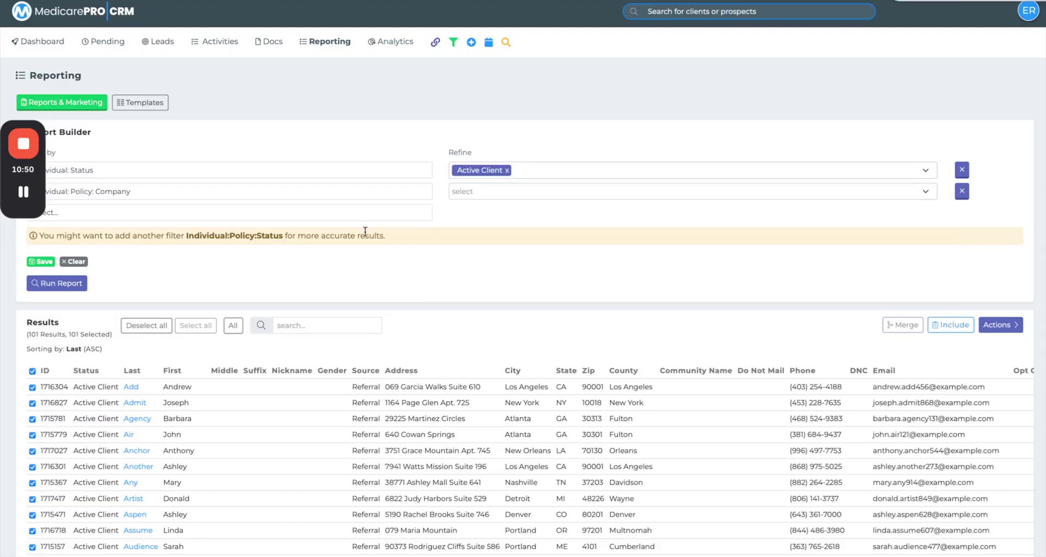
# Step: Examine the other report filter fields and the bulk actions available for the report results
pyautogui.click(356, 197)
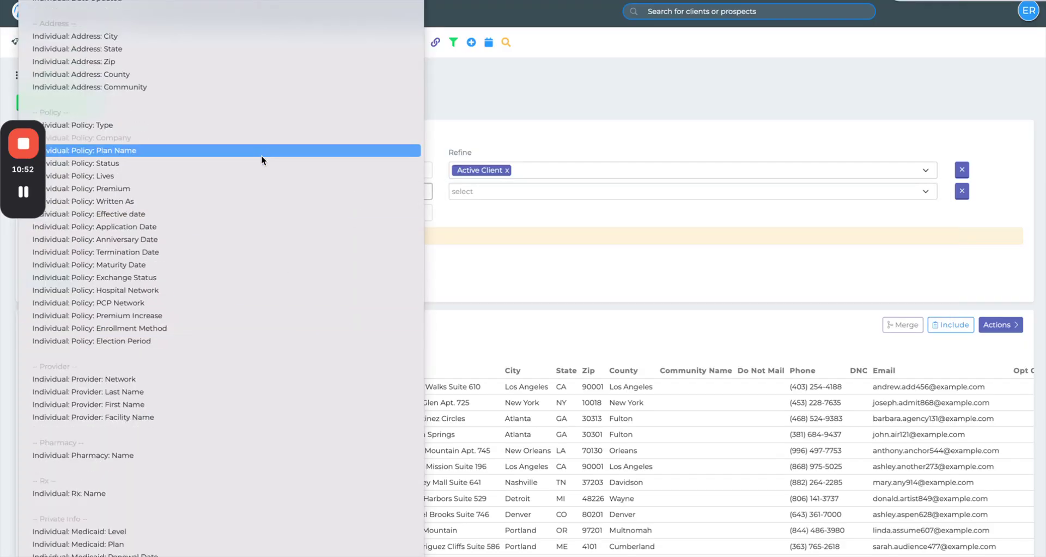
pyautogui.scroll(4, 272, 150)
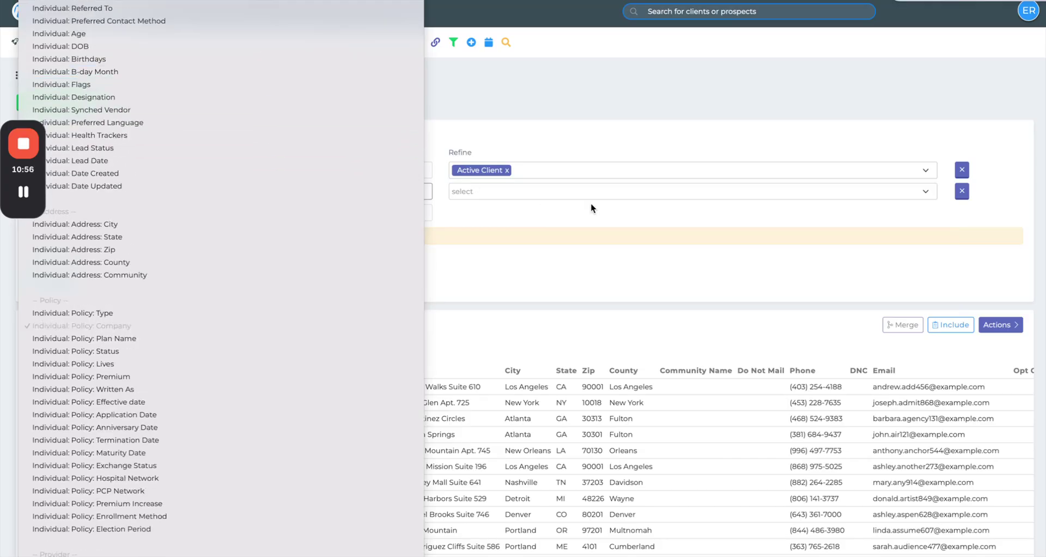
pyautogui.click(588, 139)
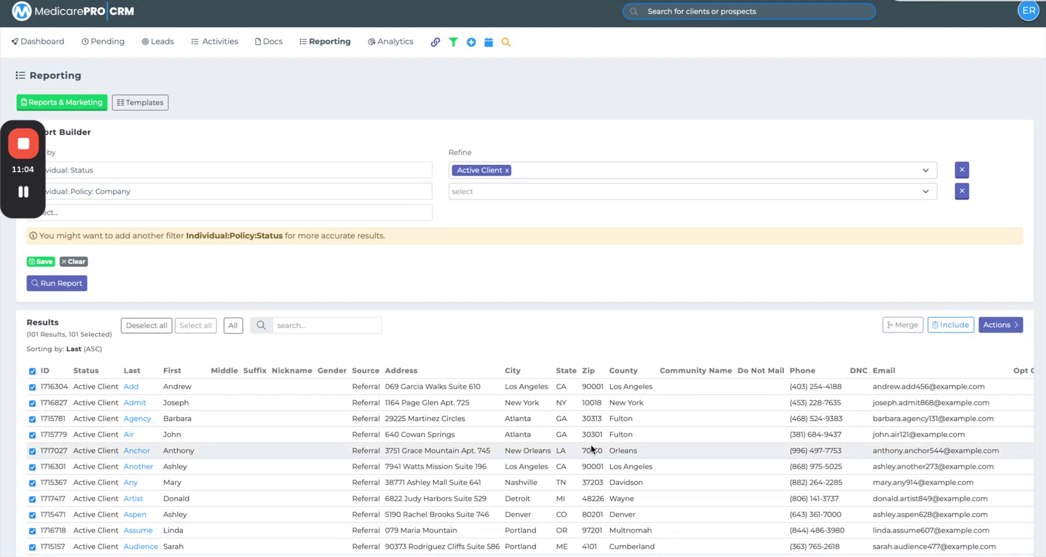
pyautogui.click(989, 325)
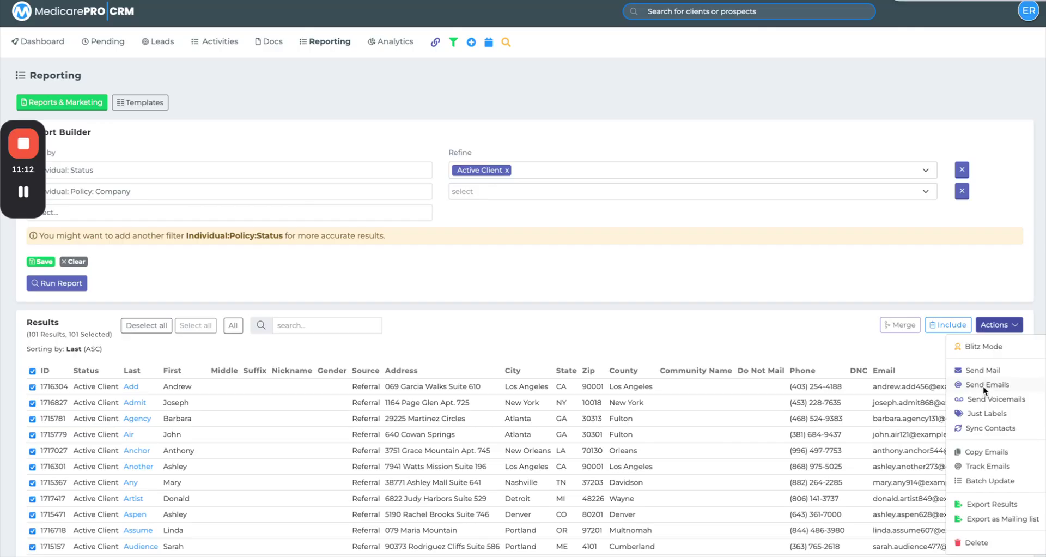
pyautogui.click(469, 337)
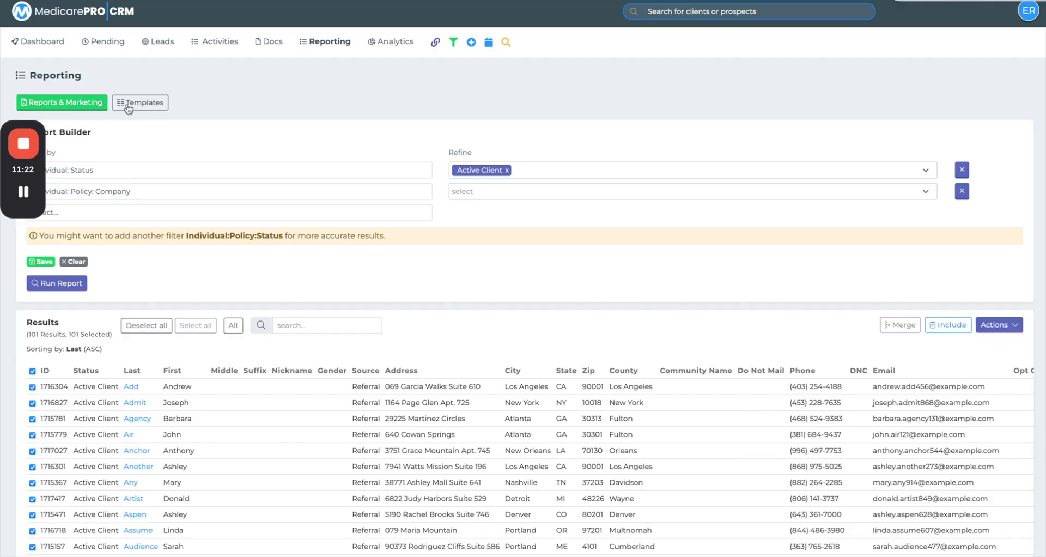
# Step: Start a new marketing template from the AEP Is Almost Here! starter email after reviewing its content
pyautogui.click(129, 106)
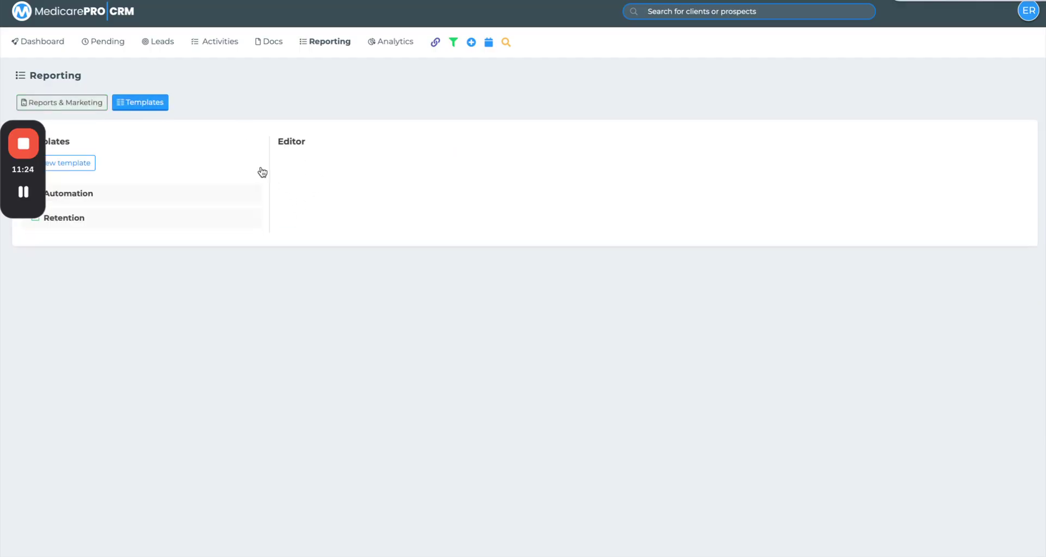
pyautogui.click(73, 165)
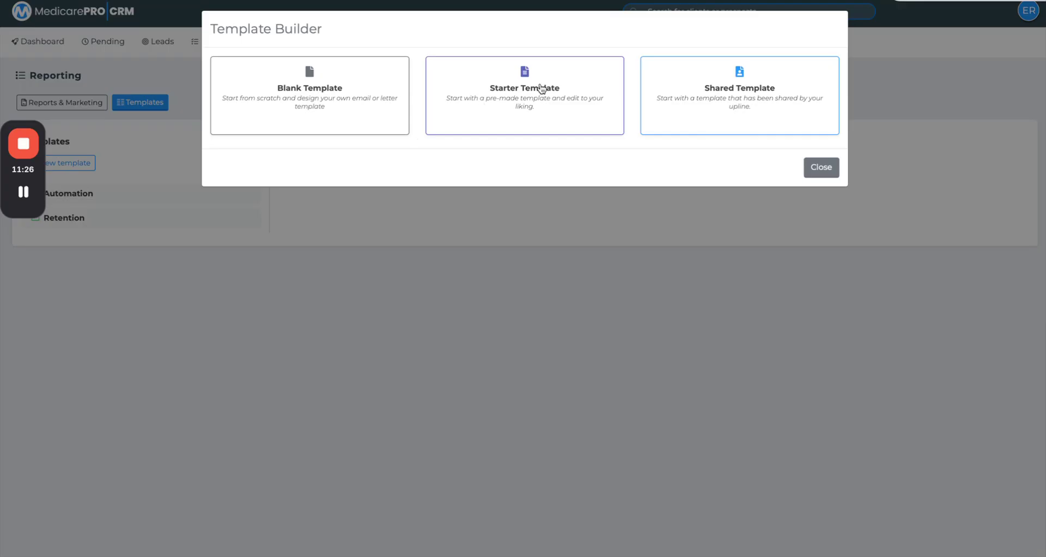
pyautogui.click(541, 89)
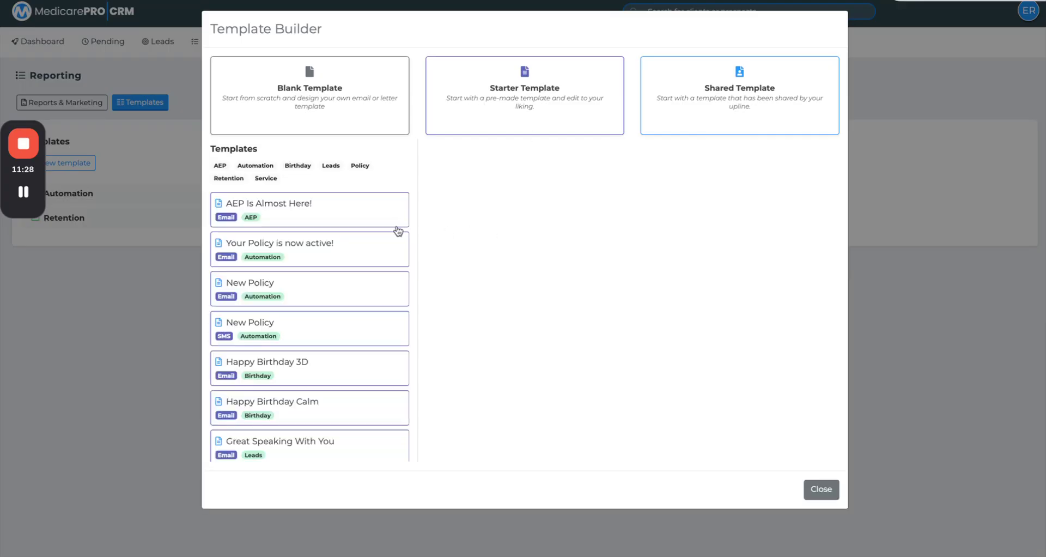
pyautogui.click(289, 213)
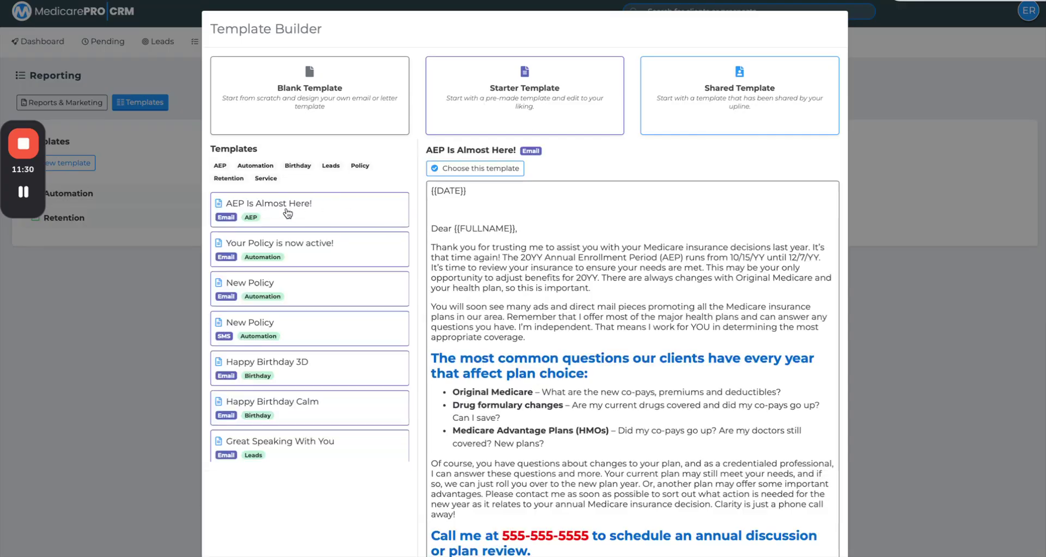
pyautogui.scroll(-2, 557, 245)
pyautogui.scroll(2, 557, 244)
pyautogui.click(494, 170)
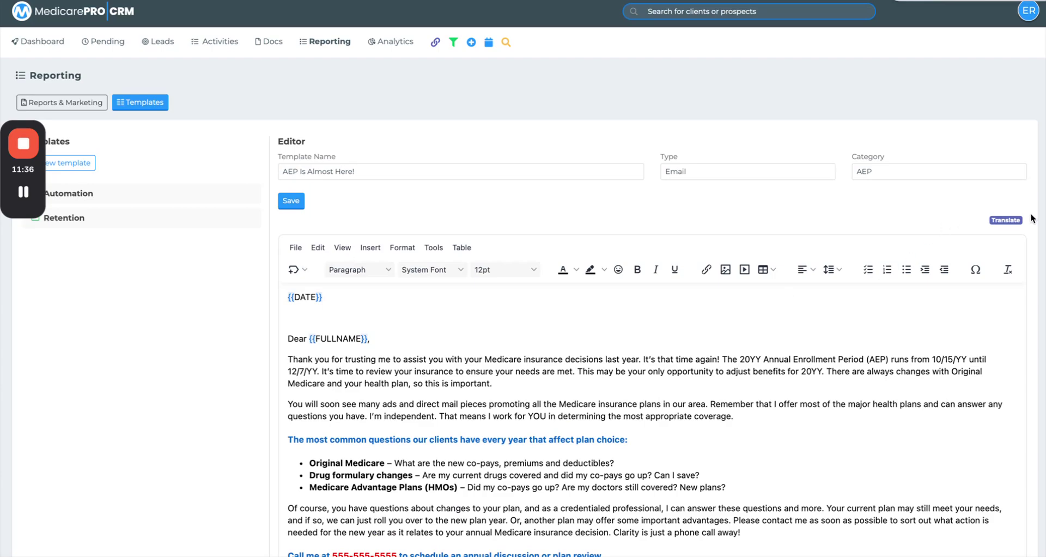
# Step: Save the AEP Is Almost Here! template and start a bulk email to the selected report results
pyautogui.click(294, 205)
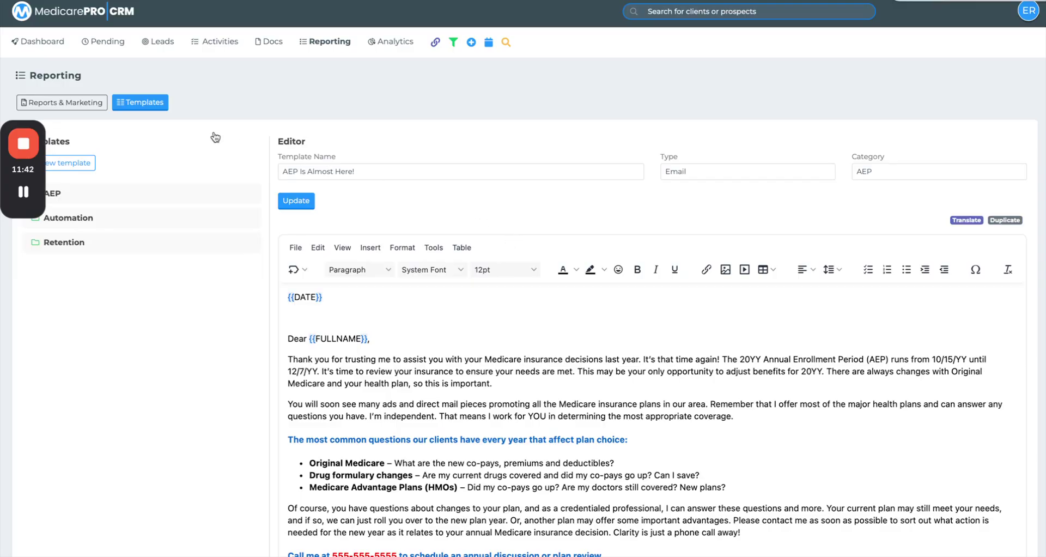
pyautogui.click(59, 103)
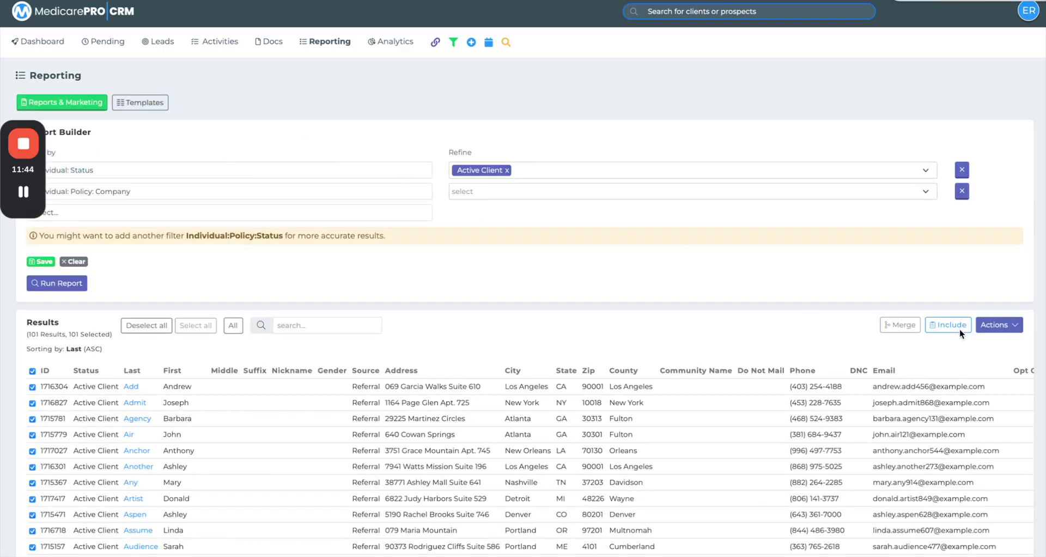
pyautogui.click(995, 325)
pyautogui.click(989, 384)
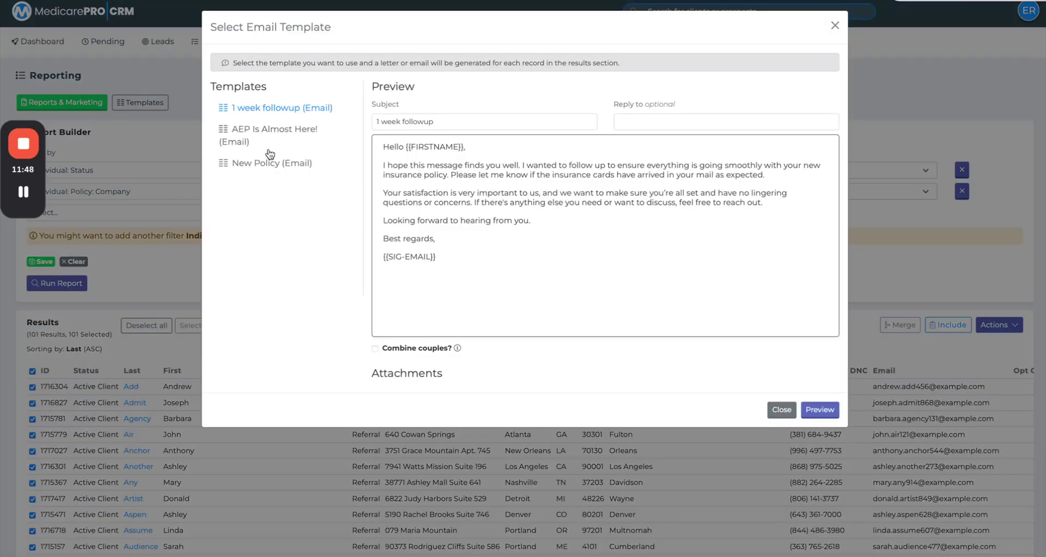
# Step: Choose the AEP Is Almost Here! template for the bulk email, review its content and subject, and generate the email preview
pyautogui.click(272, 137)
pyautogui.scroll(-2, 663, 245)
pyautogui.scroll(-2, 663, 244)
pyautogui.scroll(4, 664, 244)
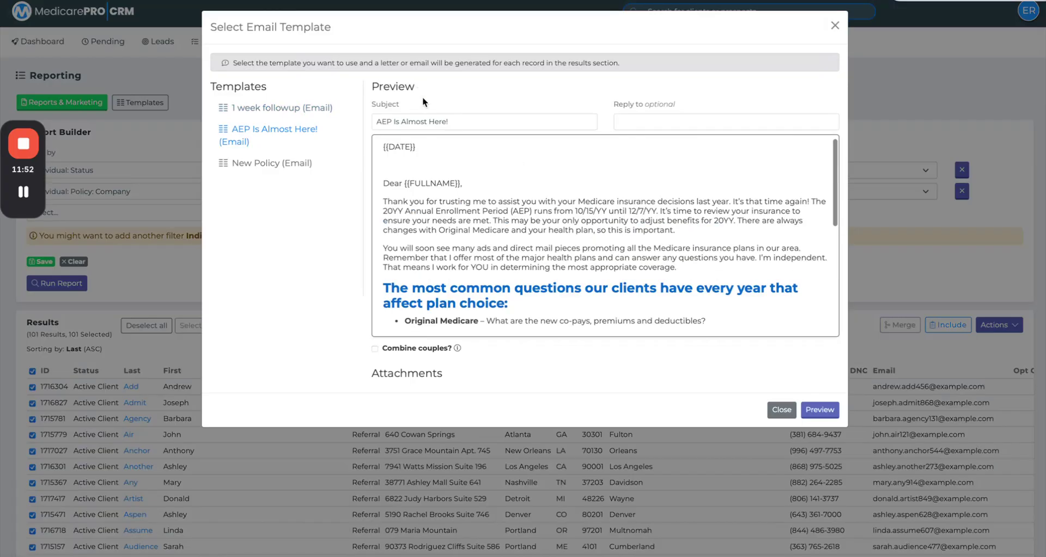
pyautogui.tripleClick(456, 121)
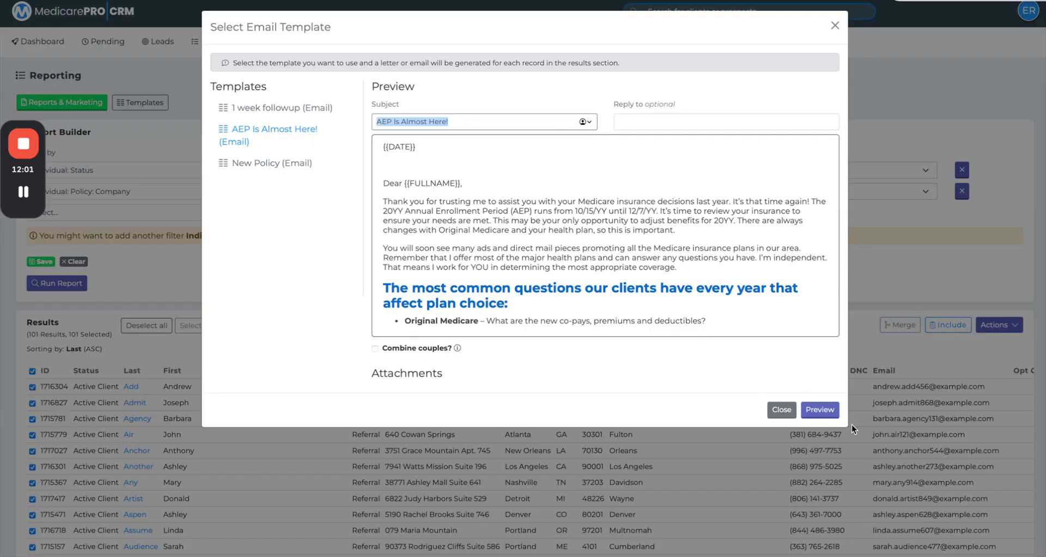
pyautogui.click(815, 409)
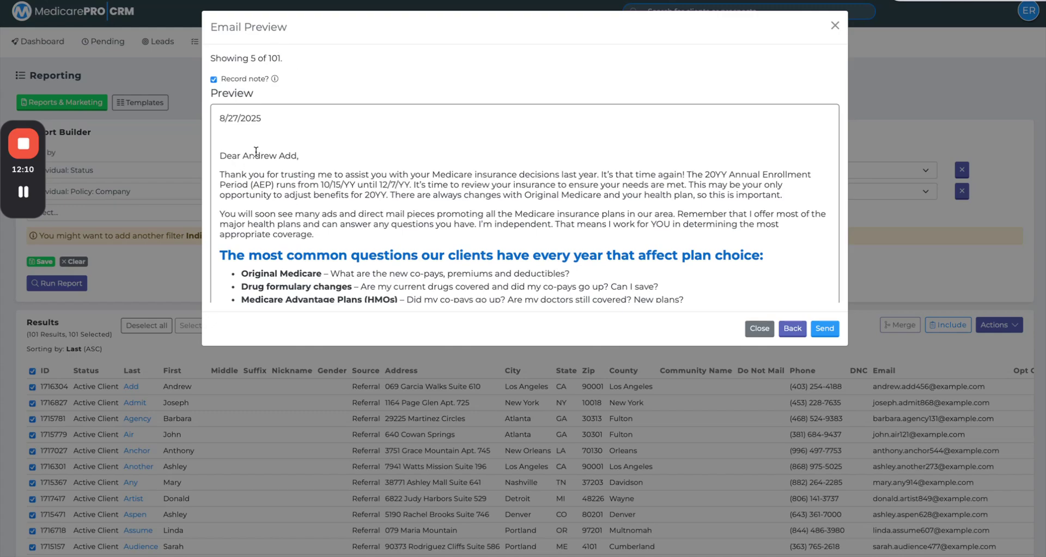
# Step: Review the personalised greetings across the previewed emails and close the preview without sending
pyautogui.moveTo(241, 155); pyautogui.dragTo(297, 155)
pyautogui.scroll(-2, 339, 177)
pyautogui.scroll(-3, 340, 178)
pyautogui.doubleClick(252, 237)
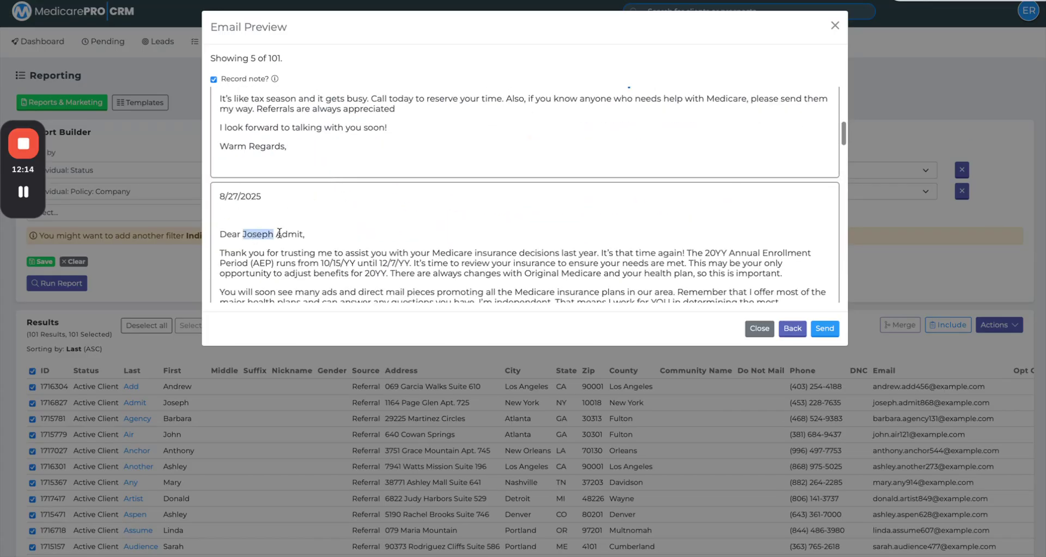
pyautogui.scroll(-6, 452, 223)
pyautogui.scroll(-2, 452, 227)
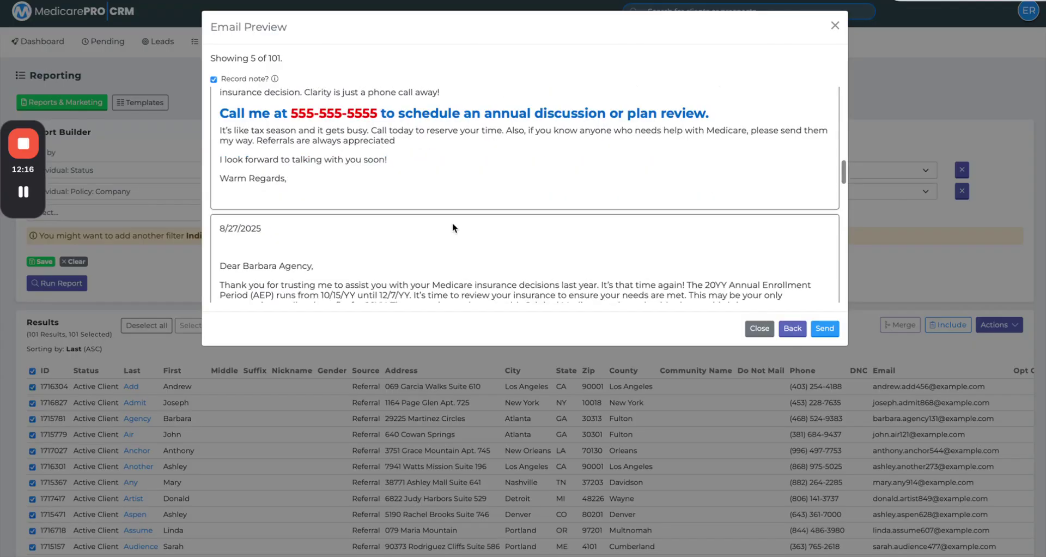
pyautogui.click(760, 328)
# Step: Return to the AEP Is Almost Here! template and insert two blank lines below the greeting
pyautogui.click(144, 103)
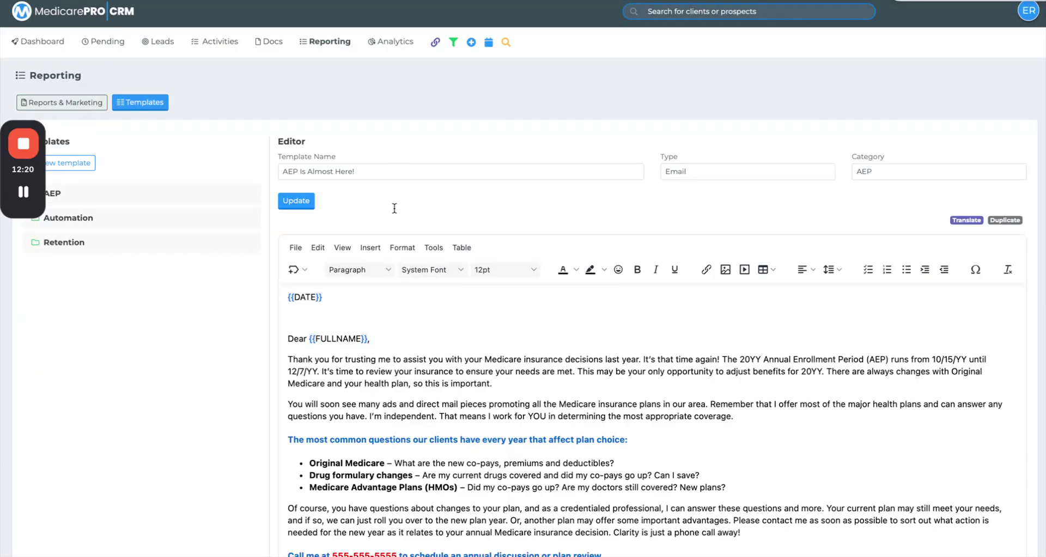
pyautogui.scroll(-1, 413, 303)
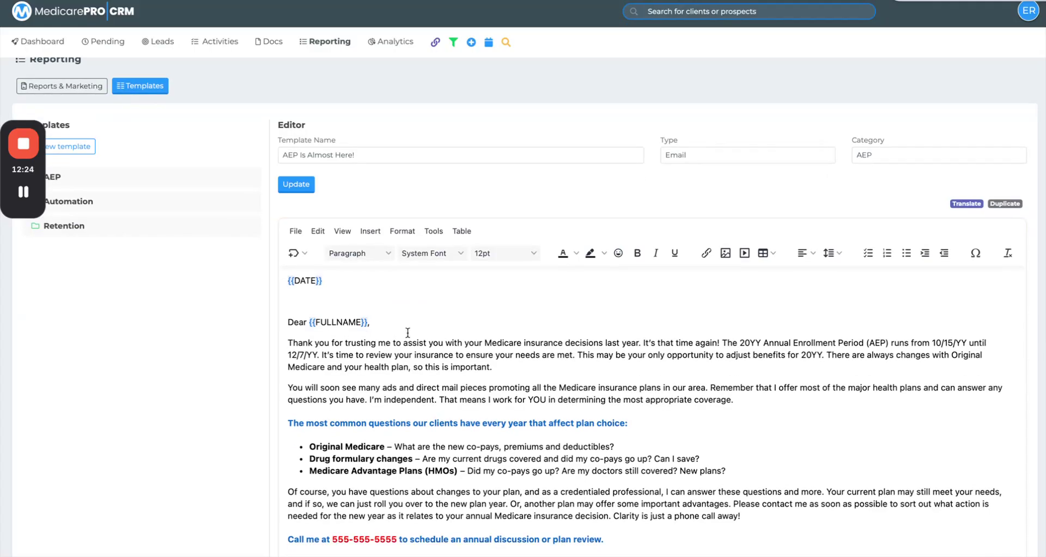
pyautogui.click(400, 326)
pyautogui.press('Return')
pyautogui.press('Return')
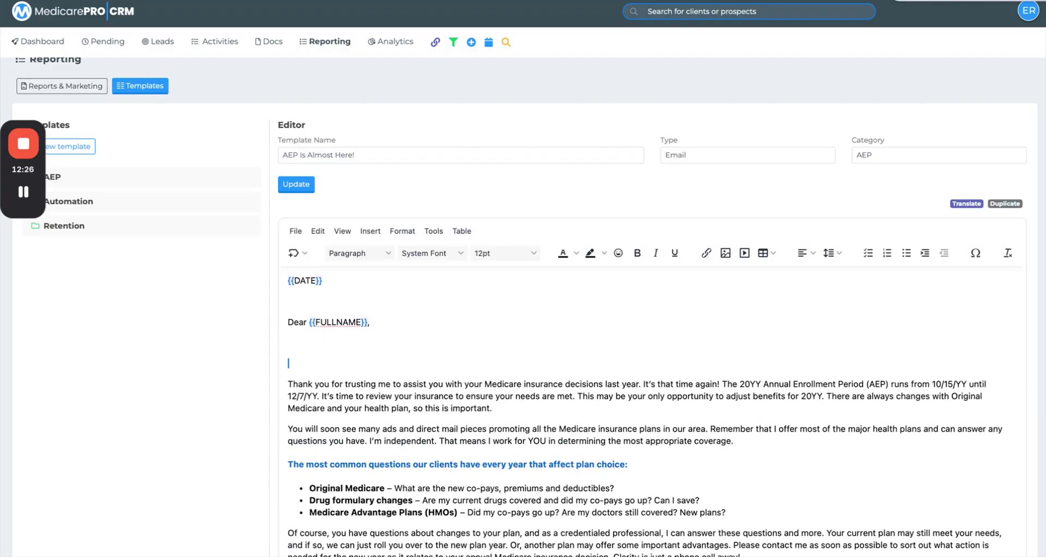
# Step: Examine the Individual, Policy and Agent merge tags available for the email template
pyautogui.click(293, 253)
pyautogui.moveTo(336, 314)
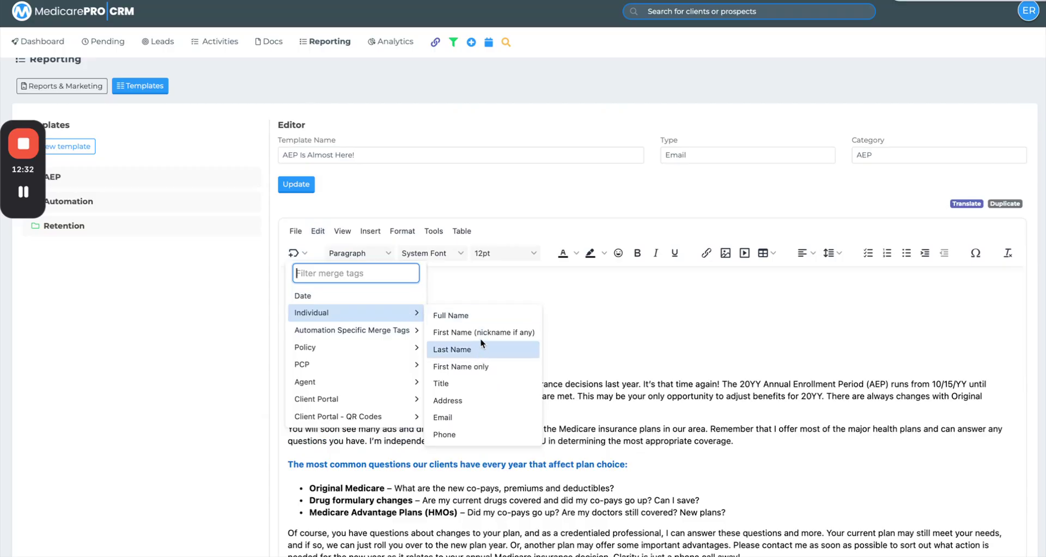
pyautogui.moveTo(361, 349)
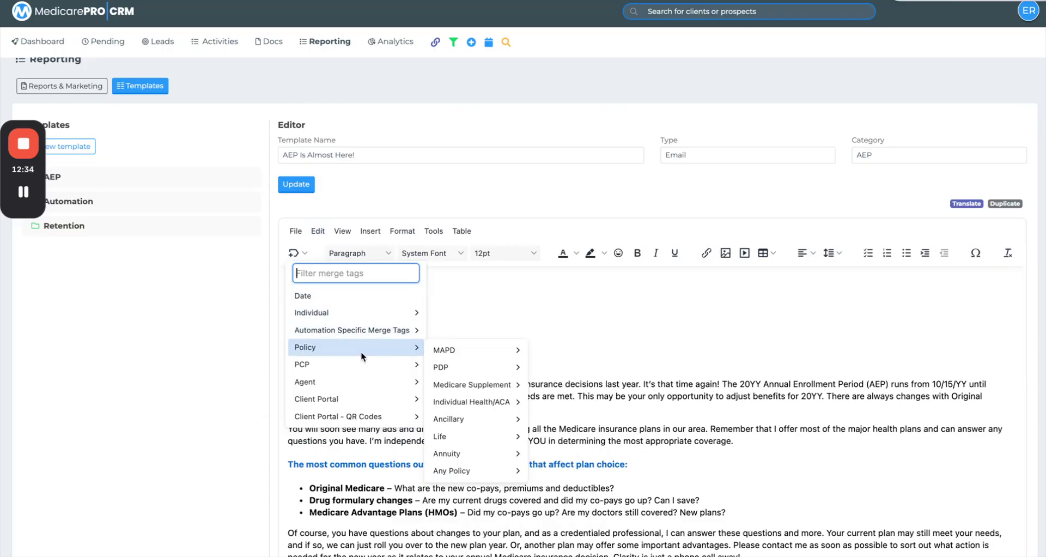
pyautogui.moveTo(469, 351)
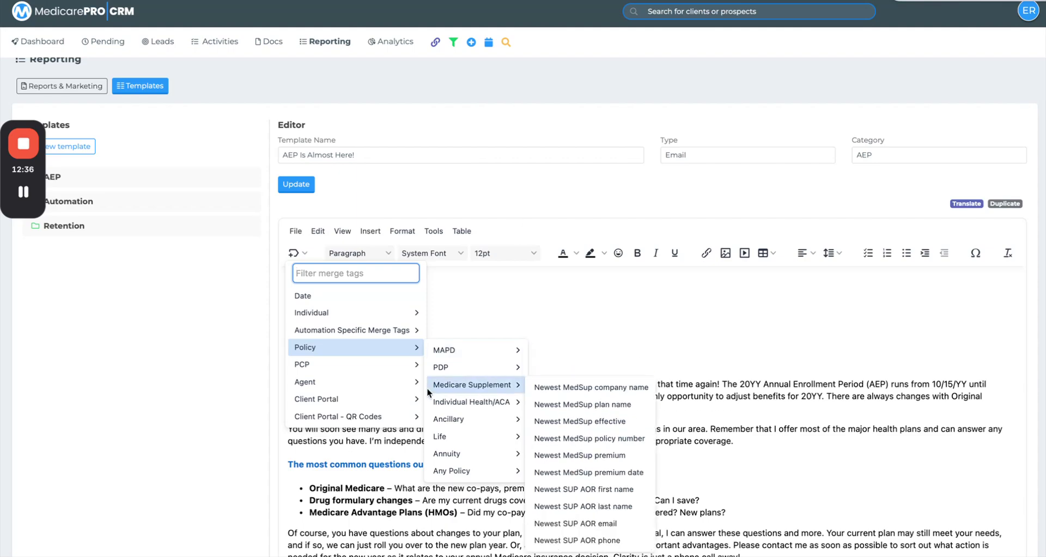
pyautogui.moveTo(348, 388)
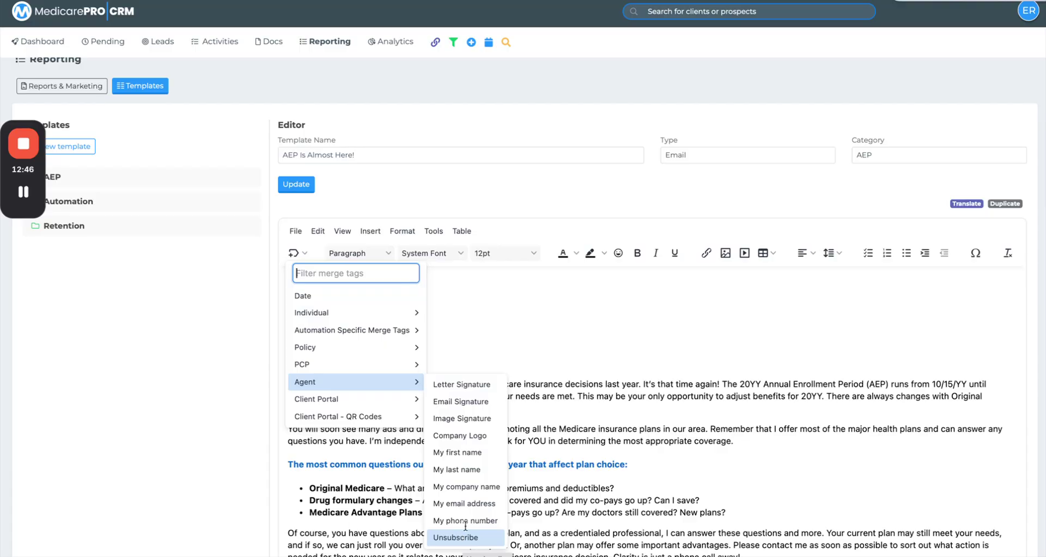
pyautogui.click(531, 348)
# Step: Add the Agent Unsubscribe merge tag at the end of the email, leaving a blank line after the email signature tag
pyautogui.scroll(-4, 517, 339)
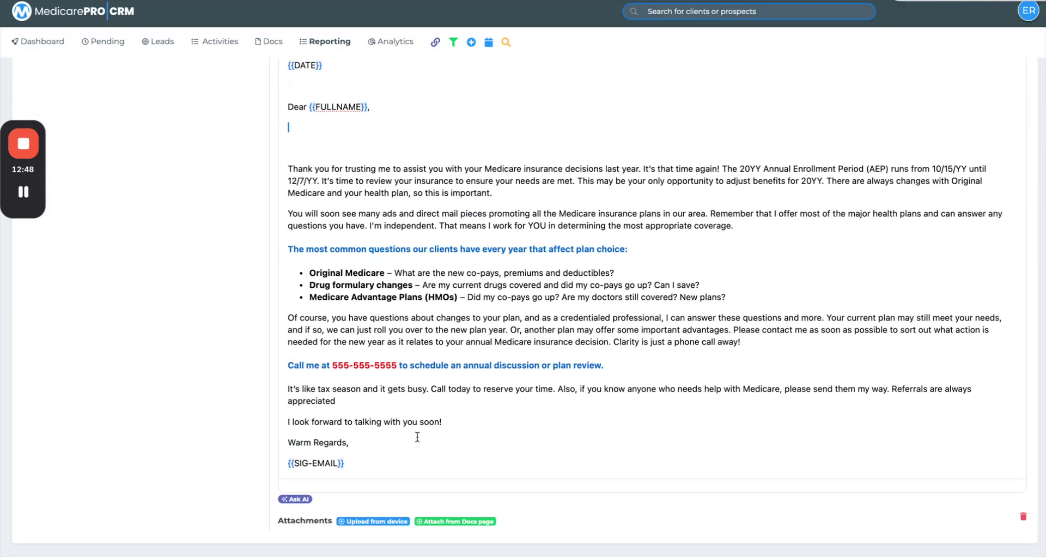
pyautogui.click(409, 462)
pyautogui.press('Return')
pyautogui.press('Return')
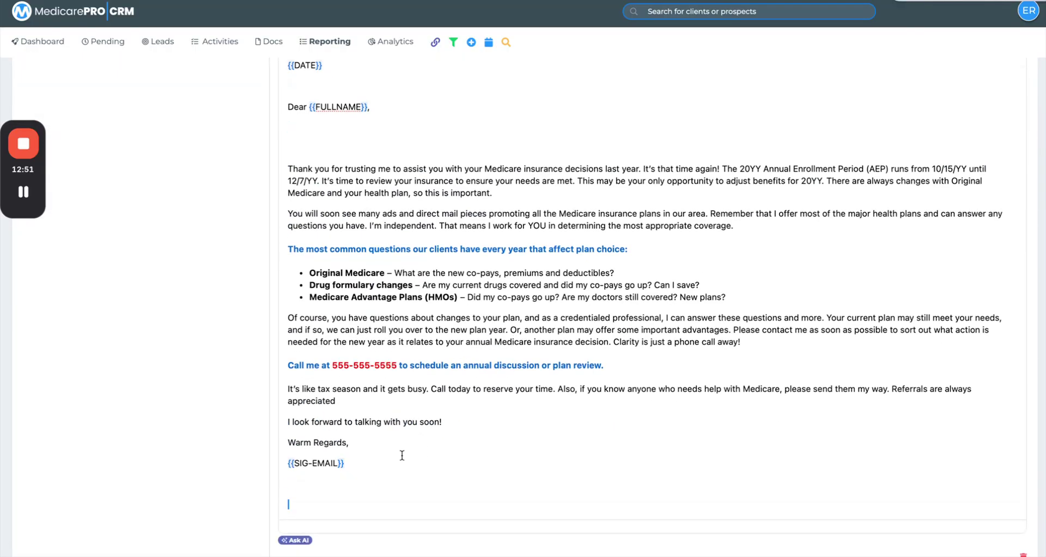
pyautogui.scroll(3, 327, 245)
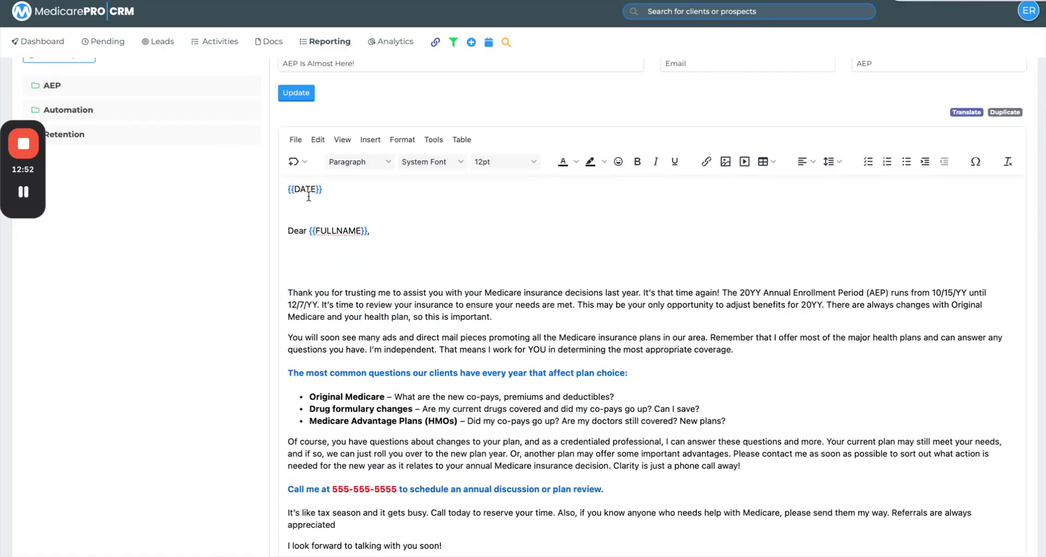
pyautogui.click(300, 161)
pyautogui.moveTo(330, 283)
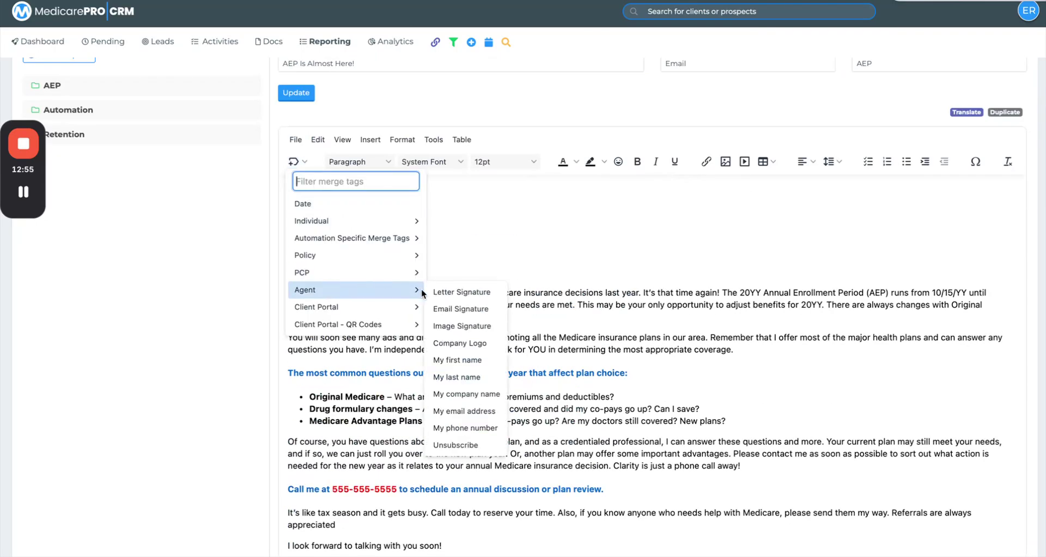
pyautogui.click(464, 444)
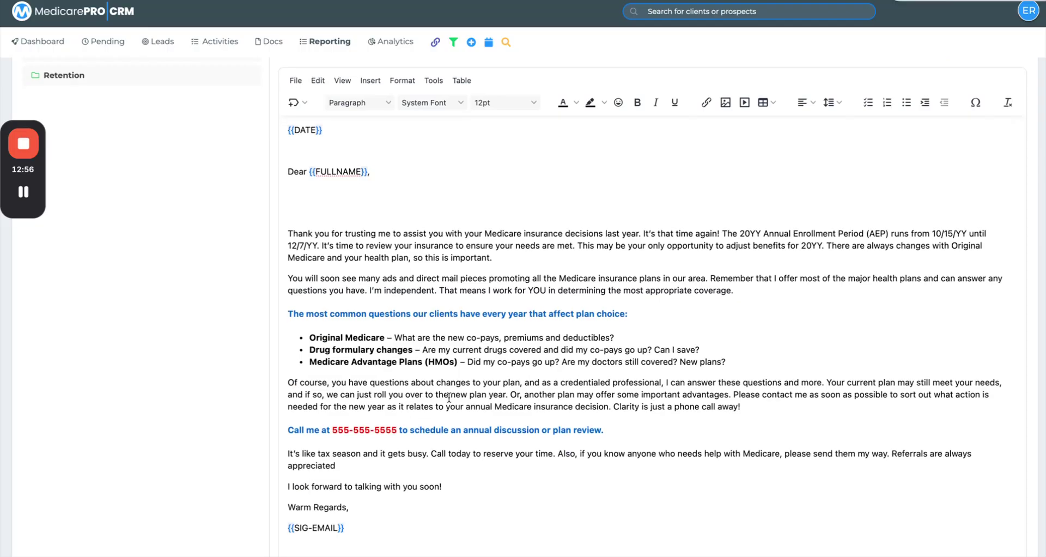
pyautogui.scroll(-3, 436, 450)
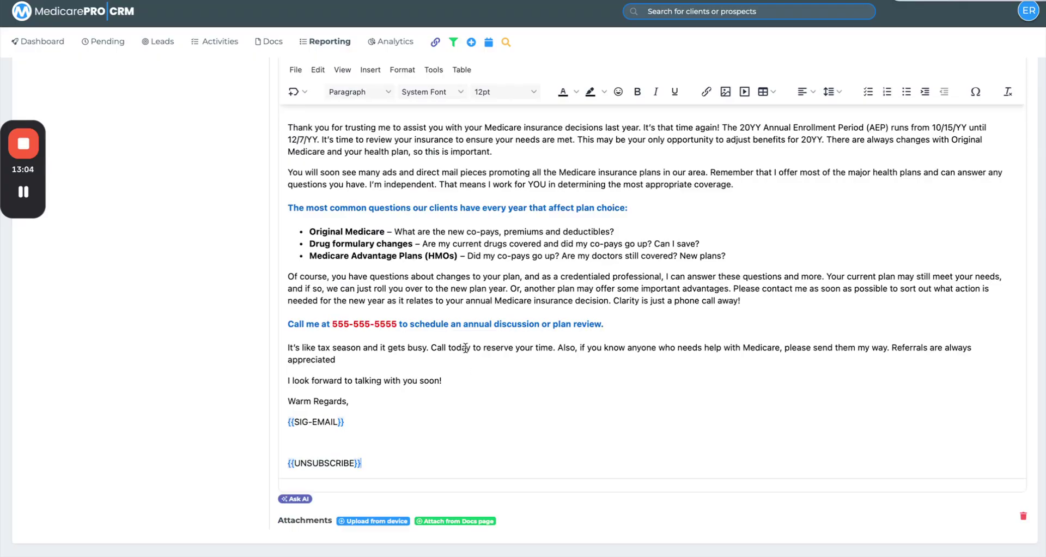
# Step: Remove the blank lines between the greeting and the first paragraph of the email
pyautogui.scroll(5, 466, 387)
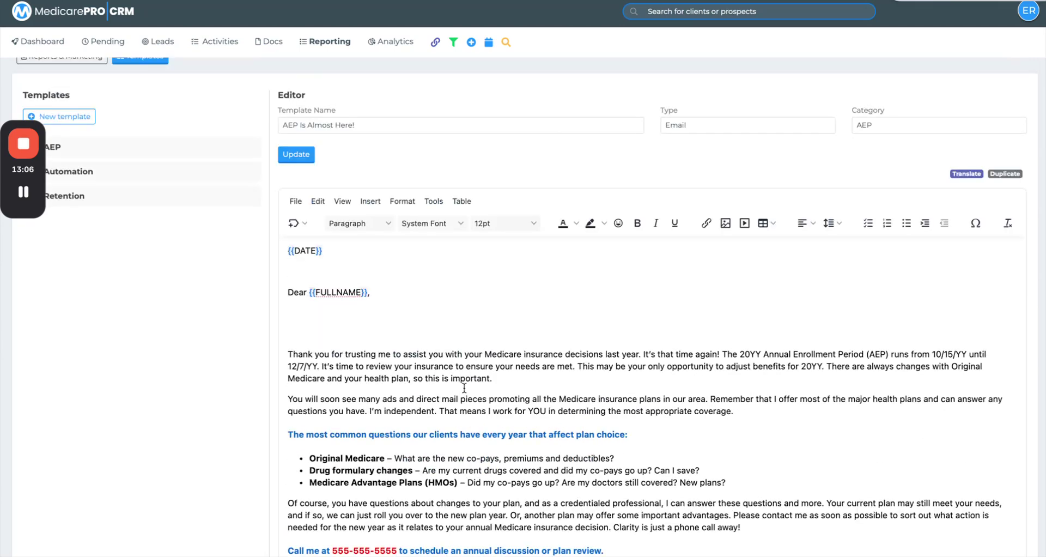
pyautogui.press('BackSpace')
pyautogui.press('BackSpace')
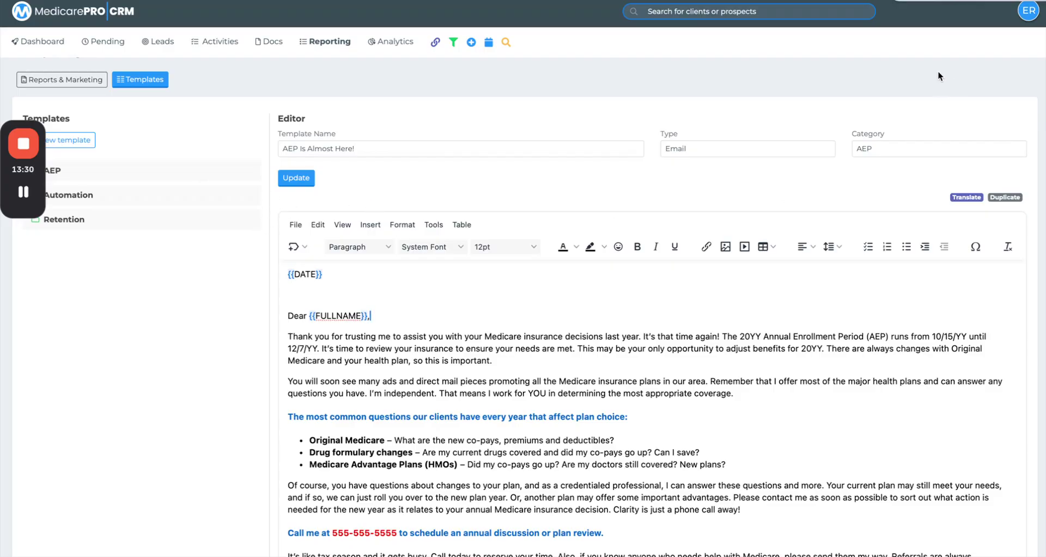
# Step: Open the Help knowledge base and examine its Agent Platform article categories
pyautogui.click(1027, 16)
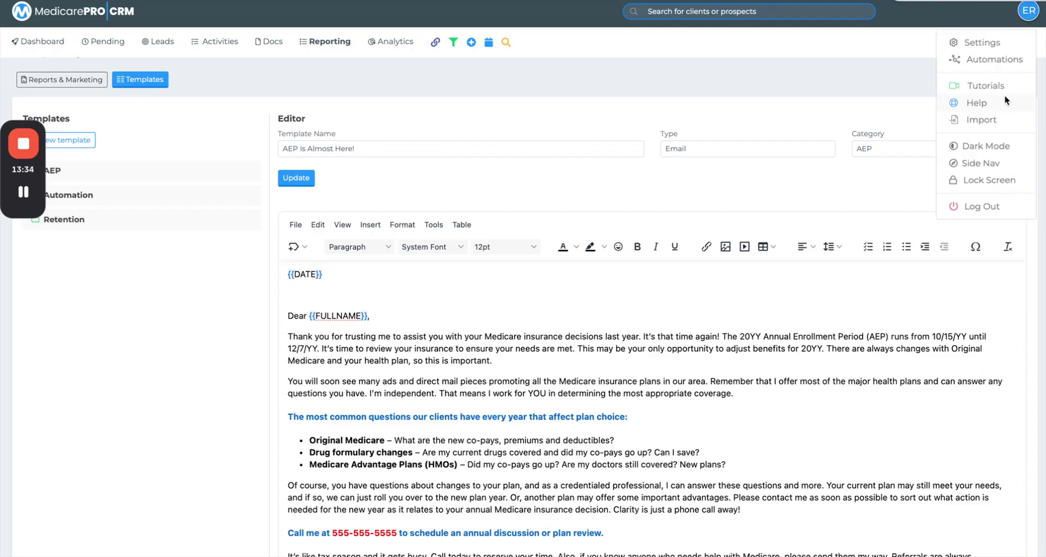
pyautogui.click(977, 105)
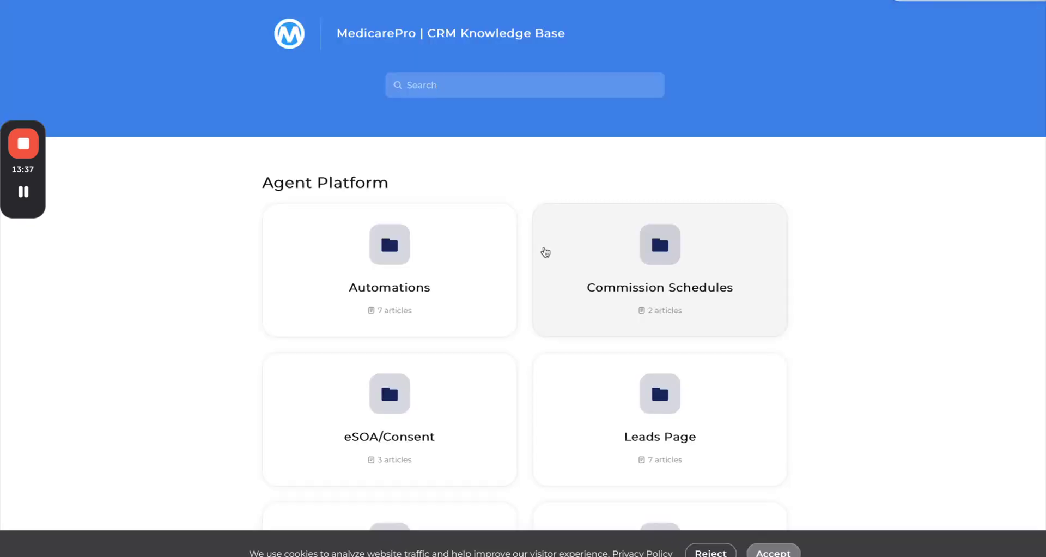
pyautogui.scroll(-1, 523, 229)
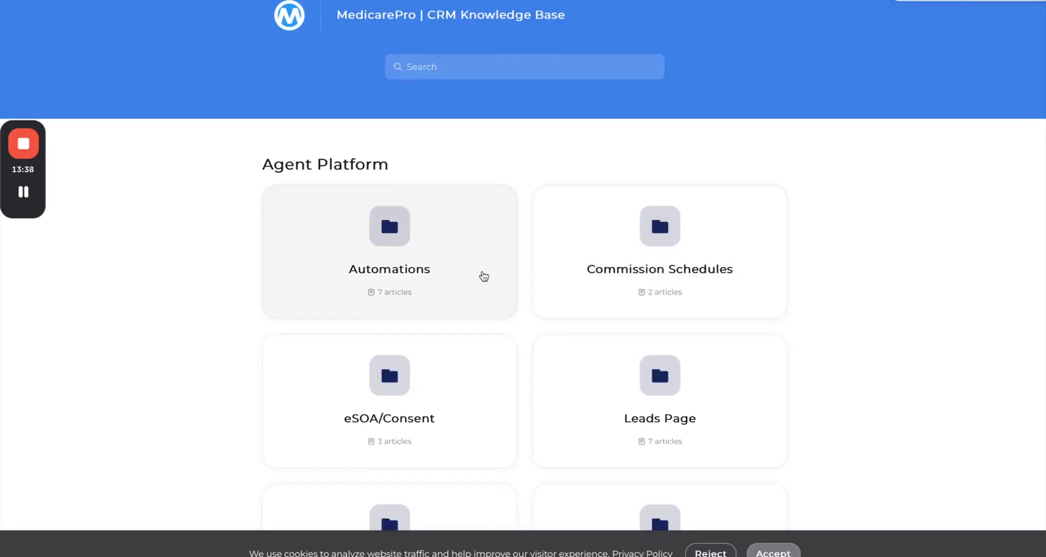
pyautogui.scroll(-1, 500, 261)
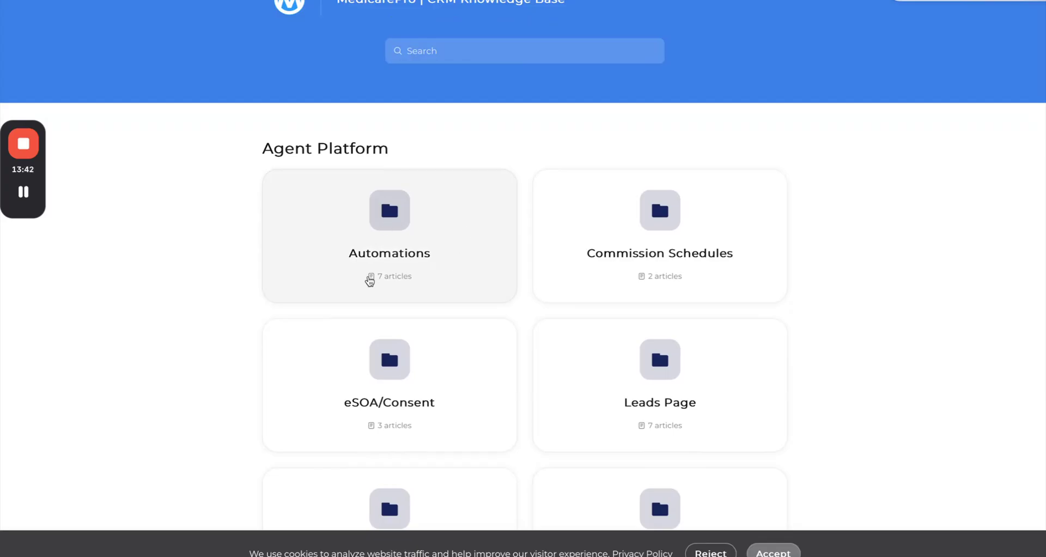
pyautogui.scroll(-2, 511, 280)
pyautogui.scroll(-4, 512, 280)
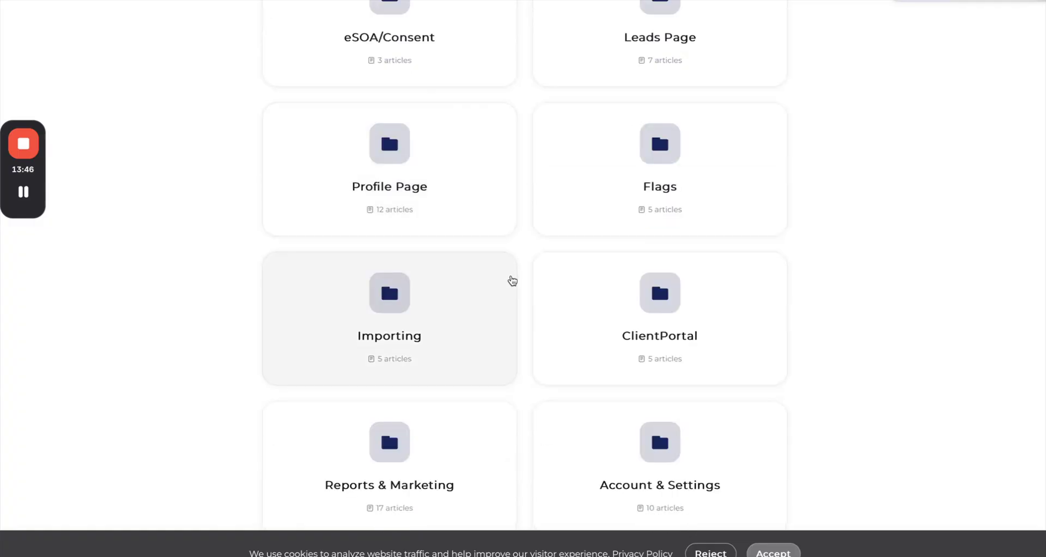
pyautogui.scroll(-2, 512, 280)
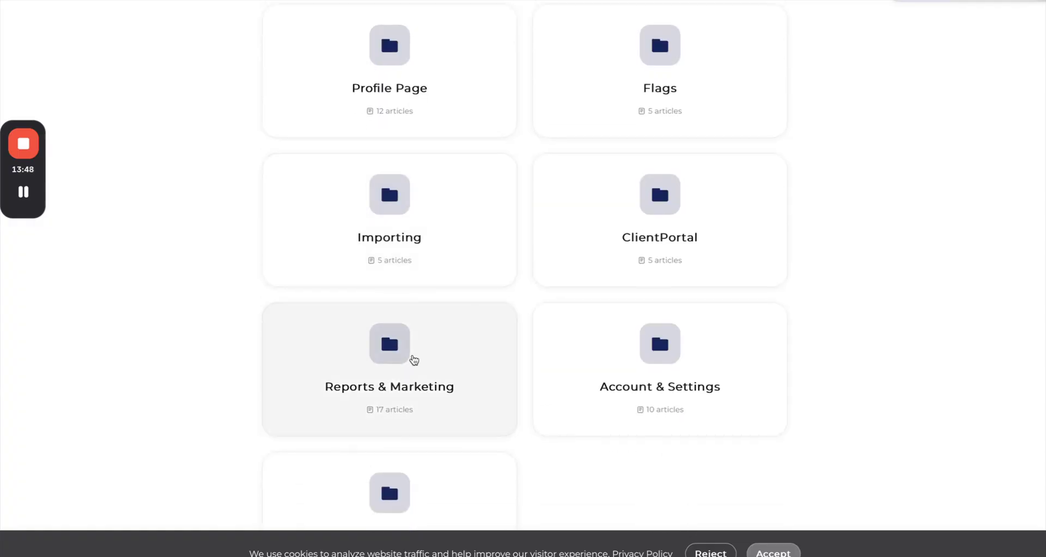
# Step: Open the Reports & Marketing category and look through its list of help articles
pyautogui.click(424, 356)
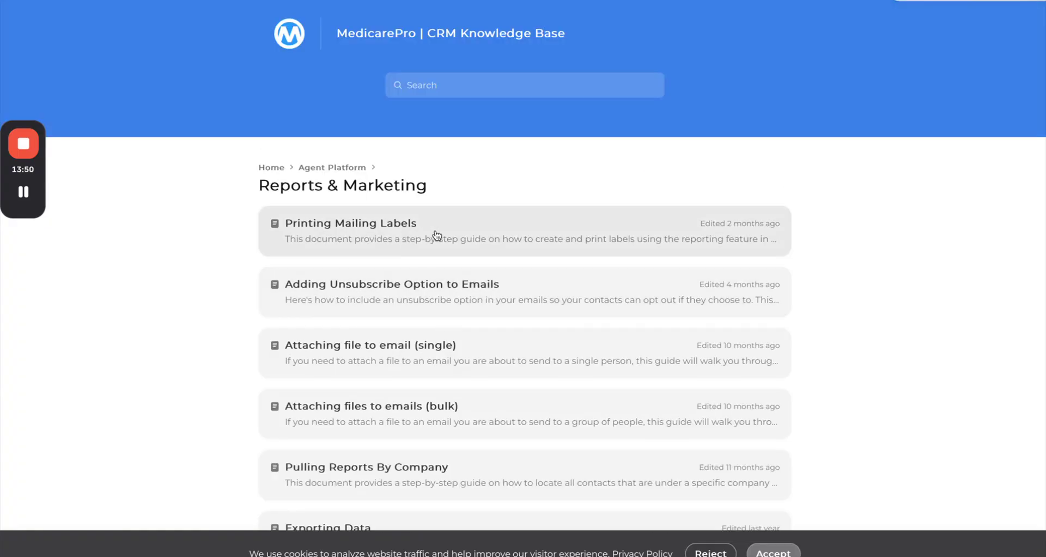
pyautogui.scroll(-1, 436, 235)
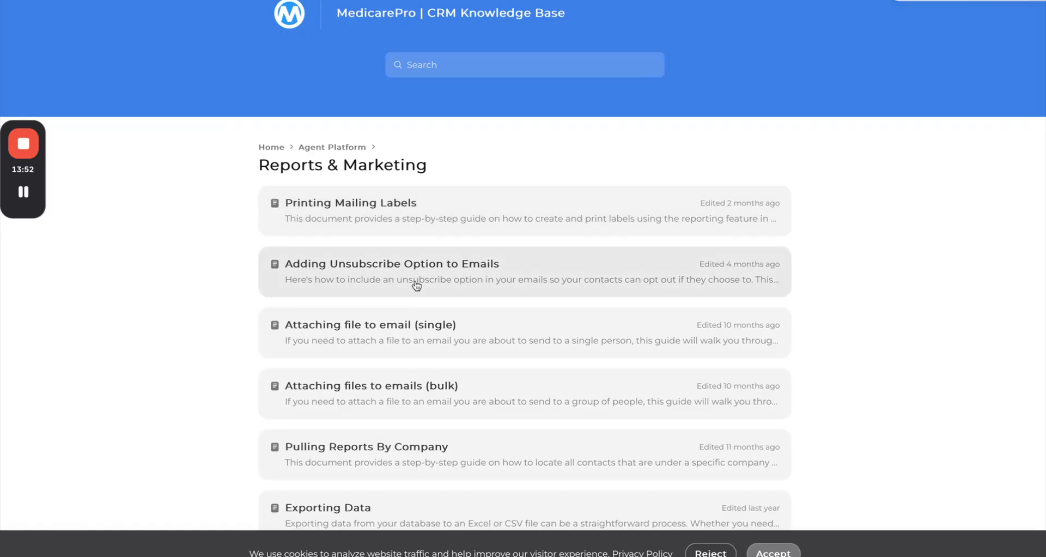
pyautogui.scroll(-1, 522, 279)
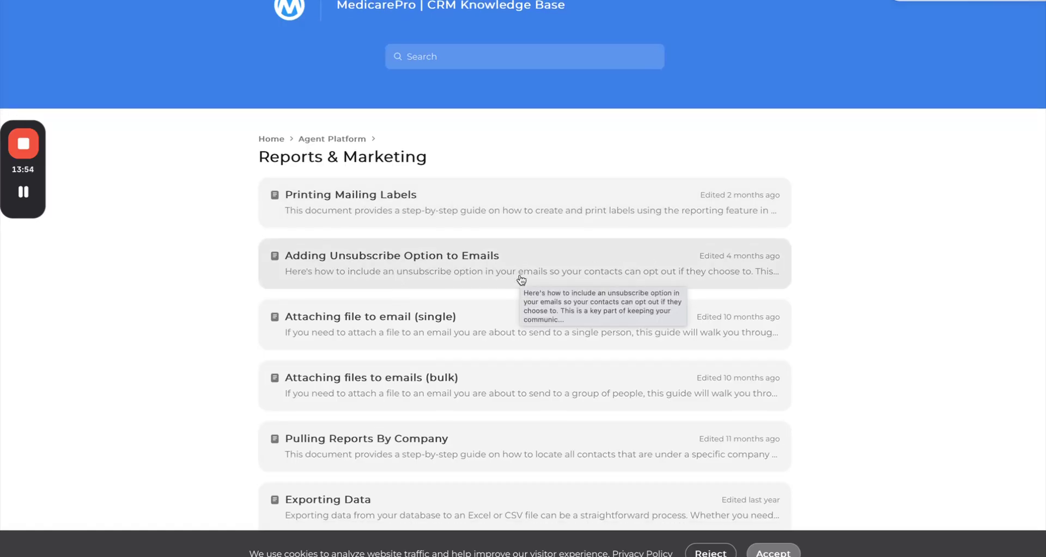
pyautogui.scroll(-3, 626, 337)
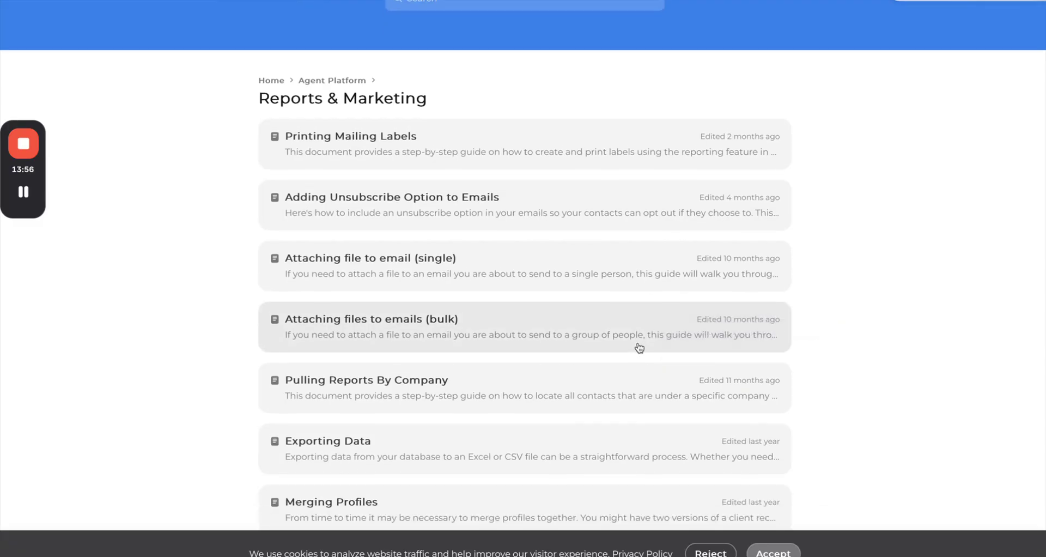
pyautogui.scroll(-4, 639, 348)
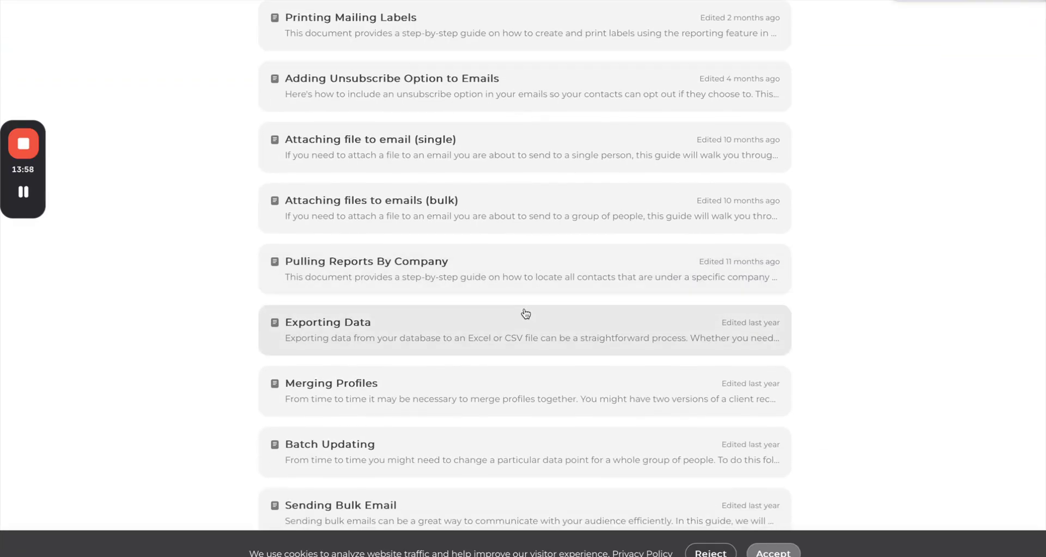
pyautogui.scroll(-3, 529, 319)
pyautogui.scroll(-3, 530, 326)
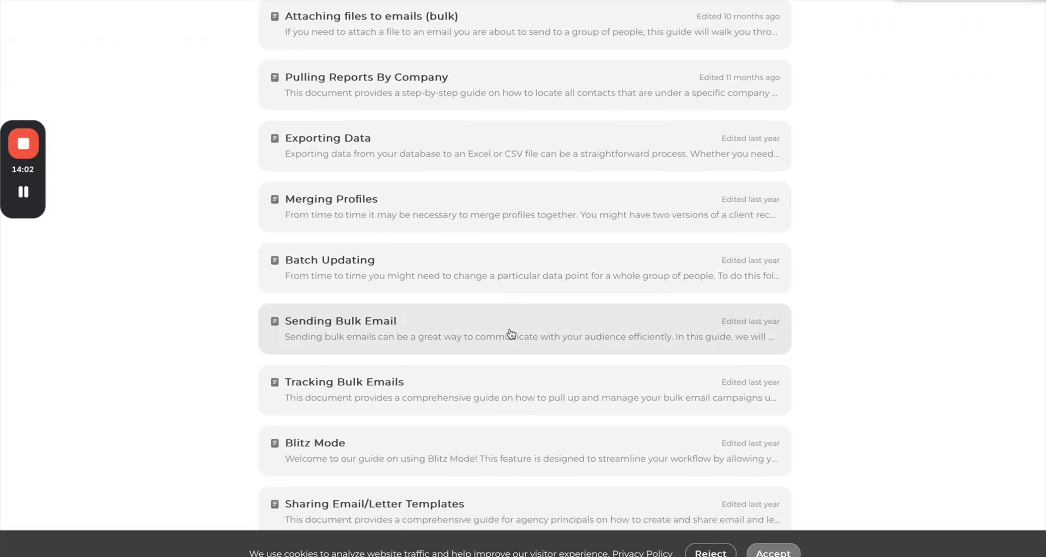
pyautogui.scroll(-5, 510, 333)
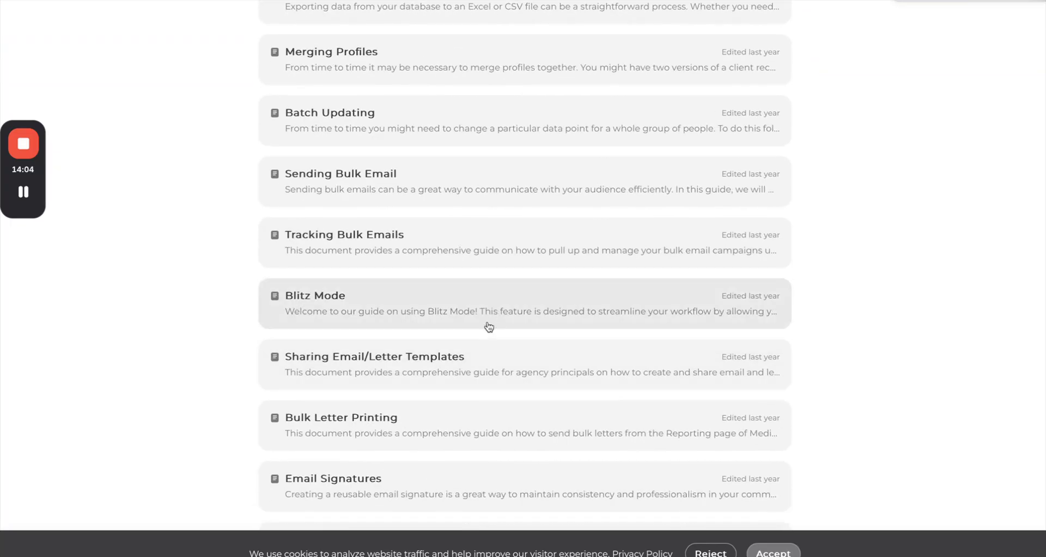
pyautogui.scroll(-5, 494, 312)
pyautogui.scroll(-2, 553, 359)
pyautogui.scroll(20, 552, 369)
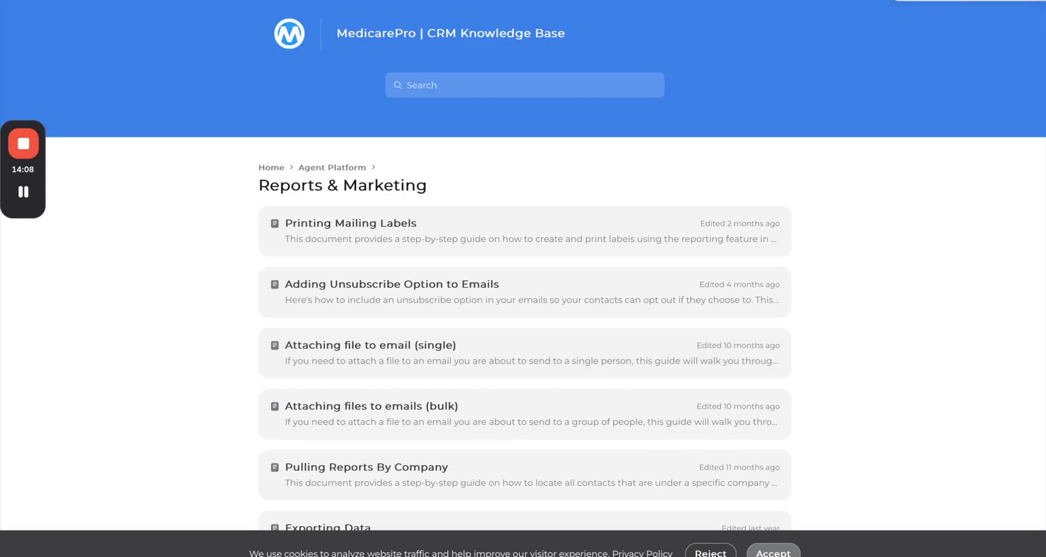